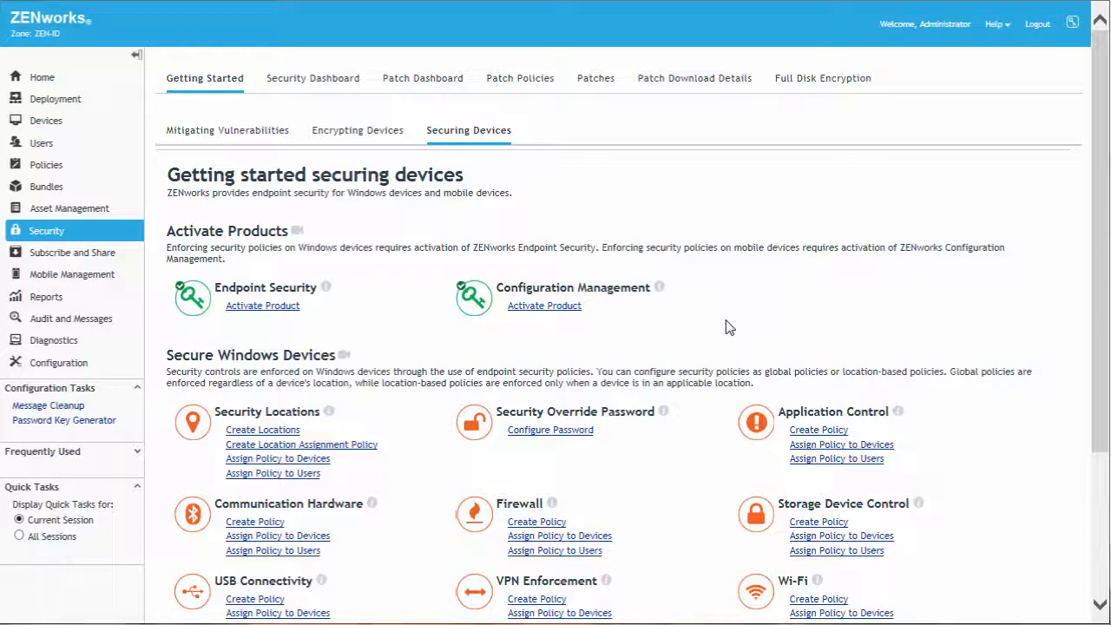
Step: Open the ZENworks Agent security settings, enable the override password, and open its change dialog
{"action": "left_click", "coordinate": [549, 432]}
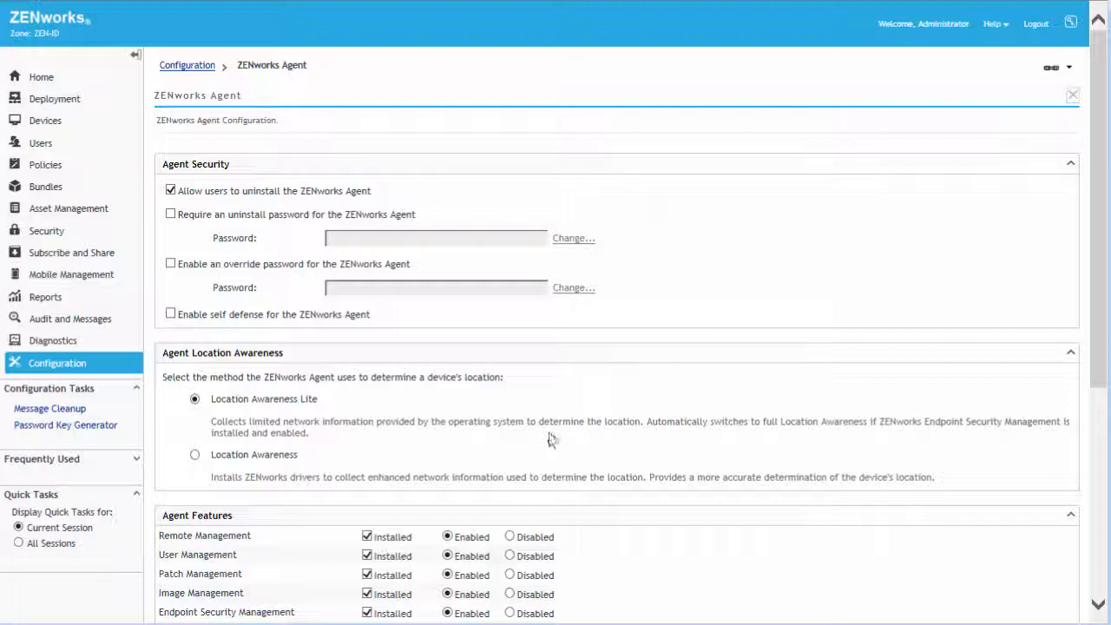
{"action": "left_click", "coordinate": [171, 264]}
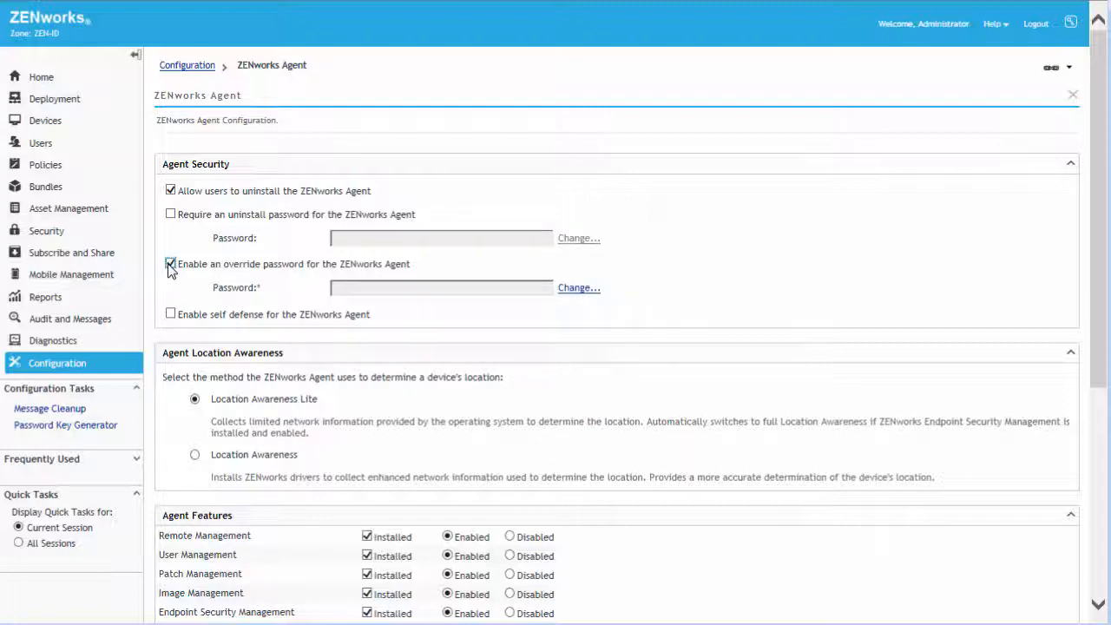
{"action": "left_click", "coordinate": [568, 291]}
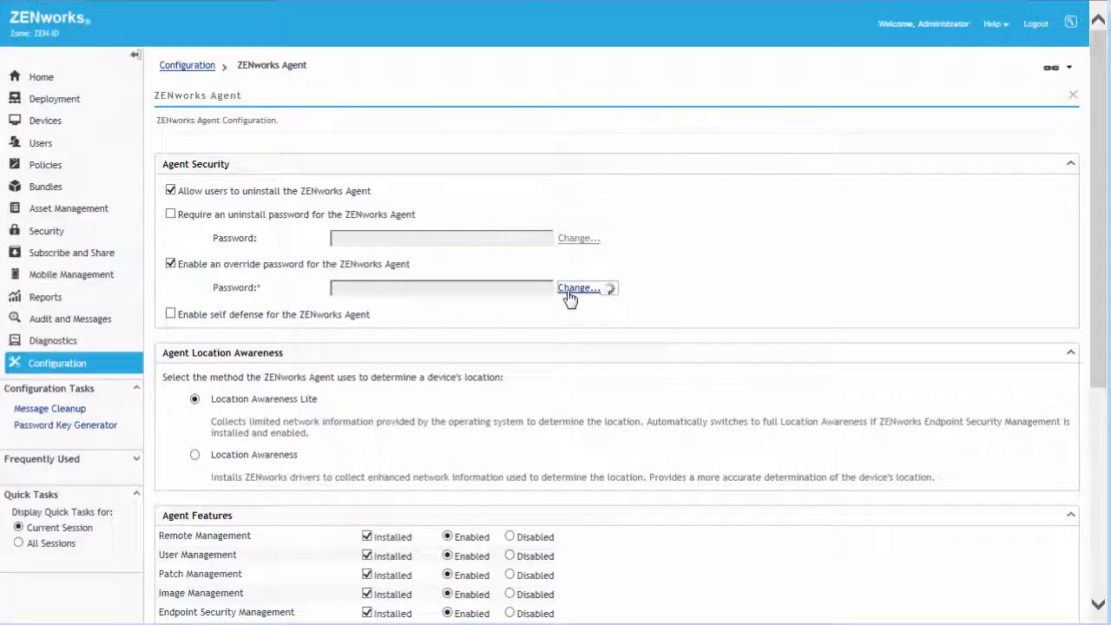
Step: Enter and confirm the new agent override password
{"action": "type", "text": "*****"}
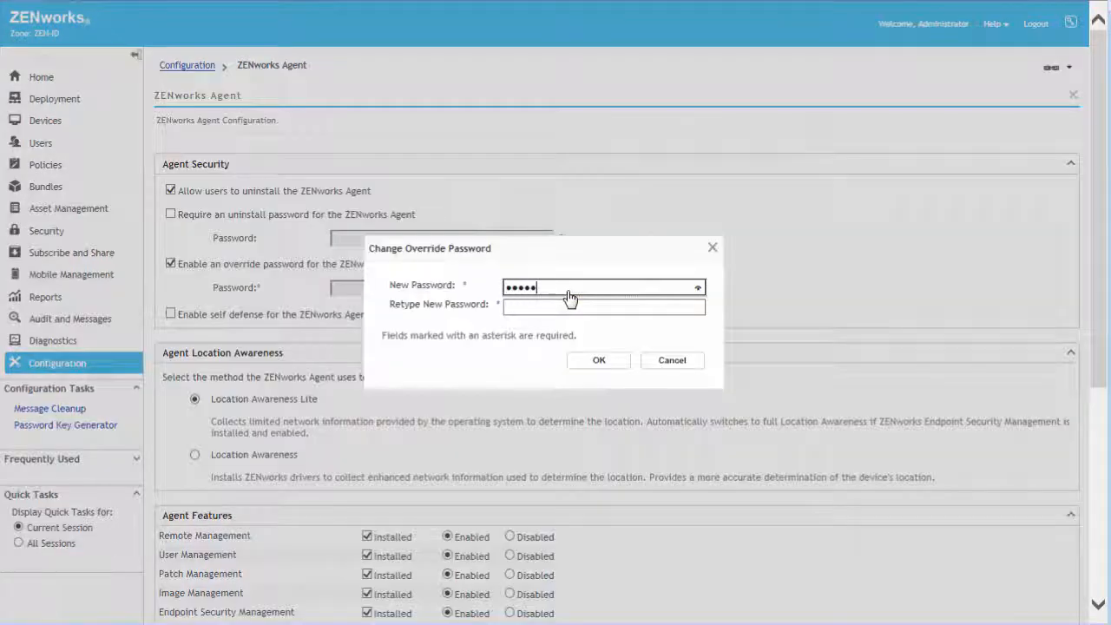
{"action": "type", "text": "*"}
{"action": "key", "text": "Tab"}
{"action": "type", "text": "****"}
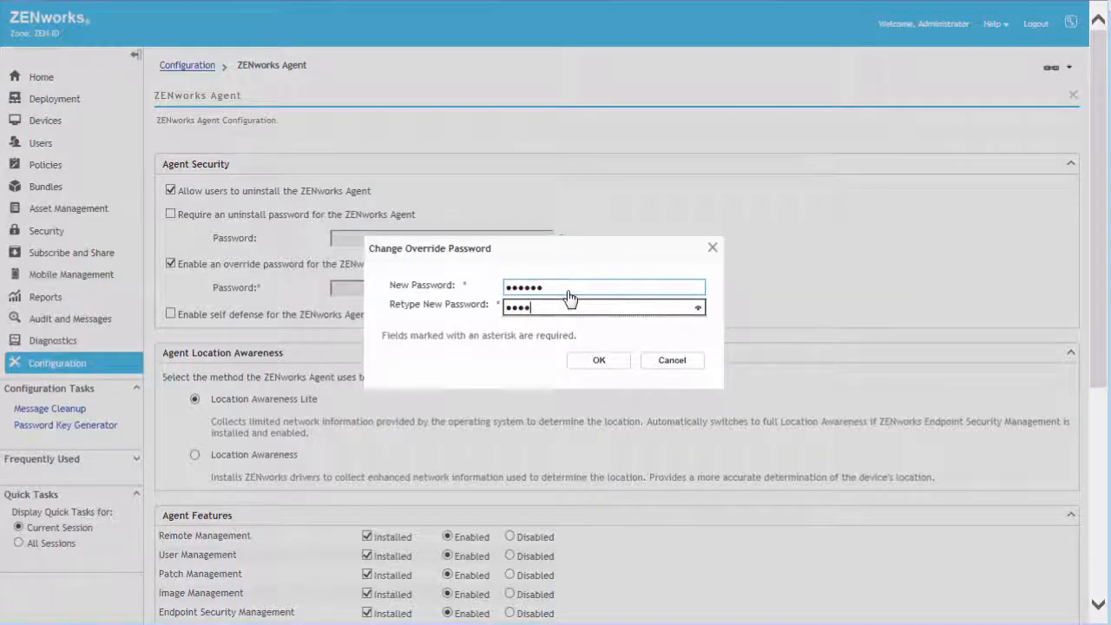
{"action": "type", "text": "**"}
{"action": "left_click", "coordinate": [601, 366]}
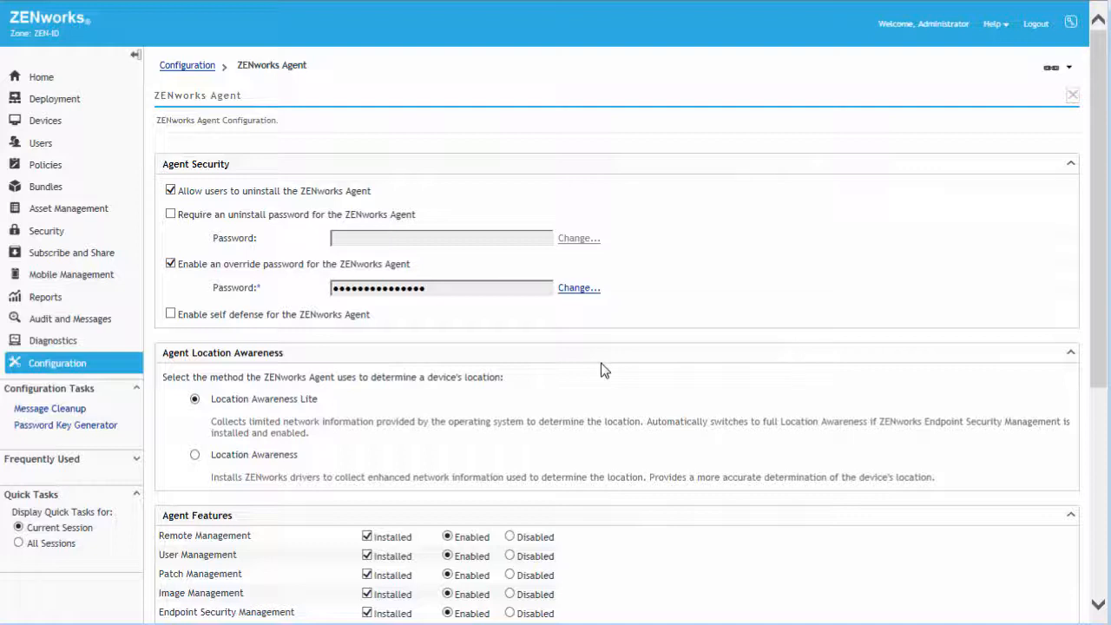
Step: Save the ZENworks Agent configuration
{"action": "left_click", "coordinate": [993, 26]}
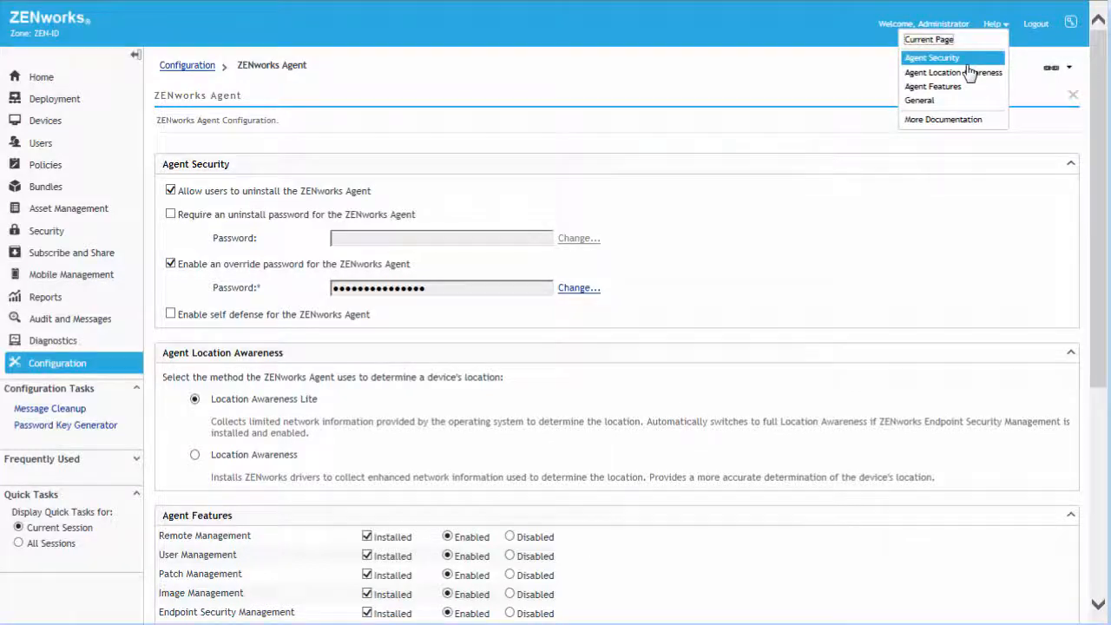
{"action": "scroll", "coordinate": [1096, 207], "scroll_direction": "down", "scroll_amount": 5}
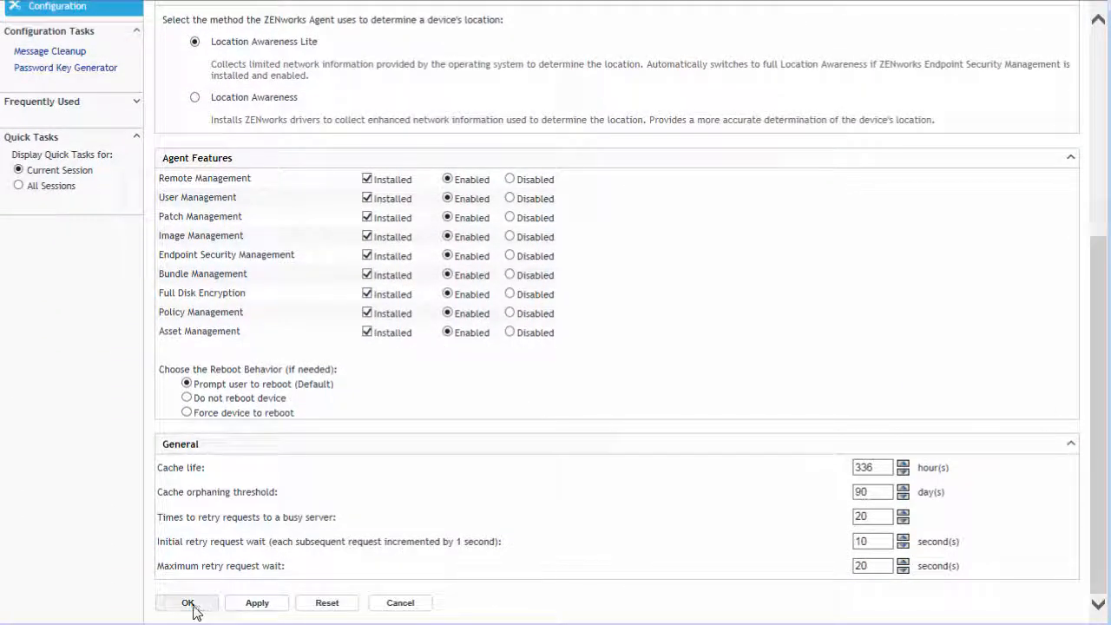
{"action": "left_click", "coordinate": [189, 604]}
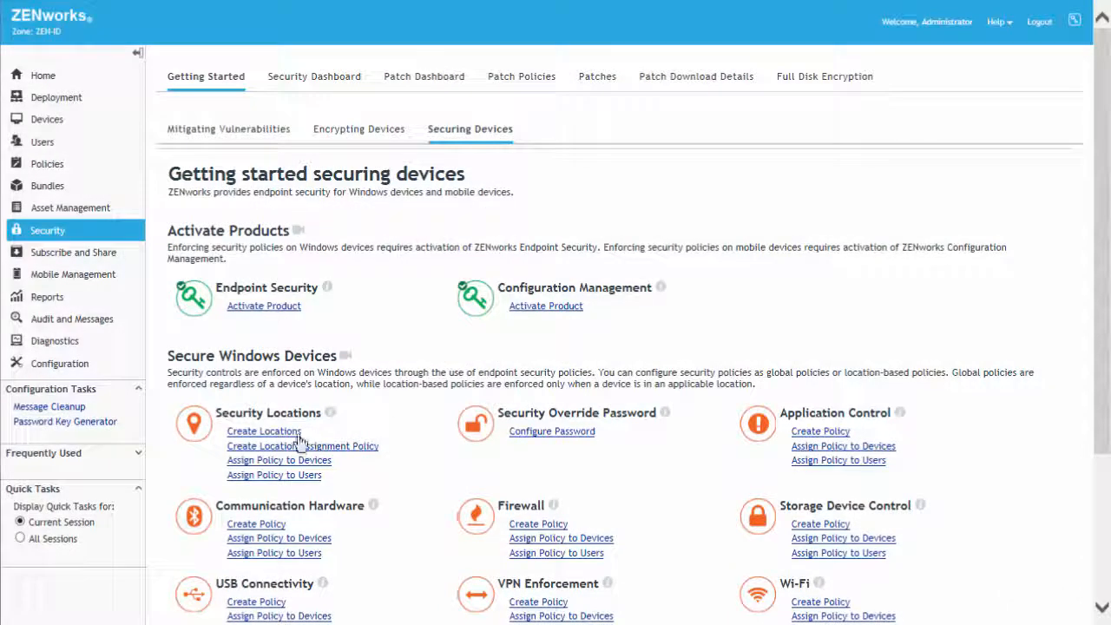
Step: Start creating a new security location named Office Location
{"action": "left_click", "coordinate": [272, 431]}
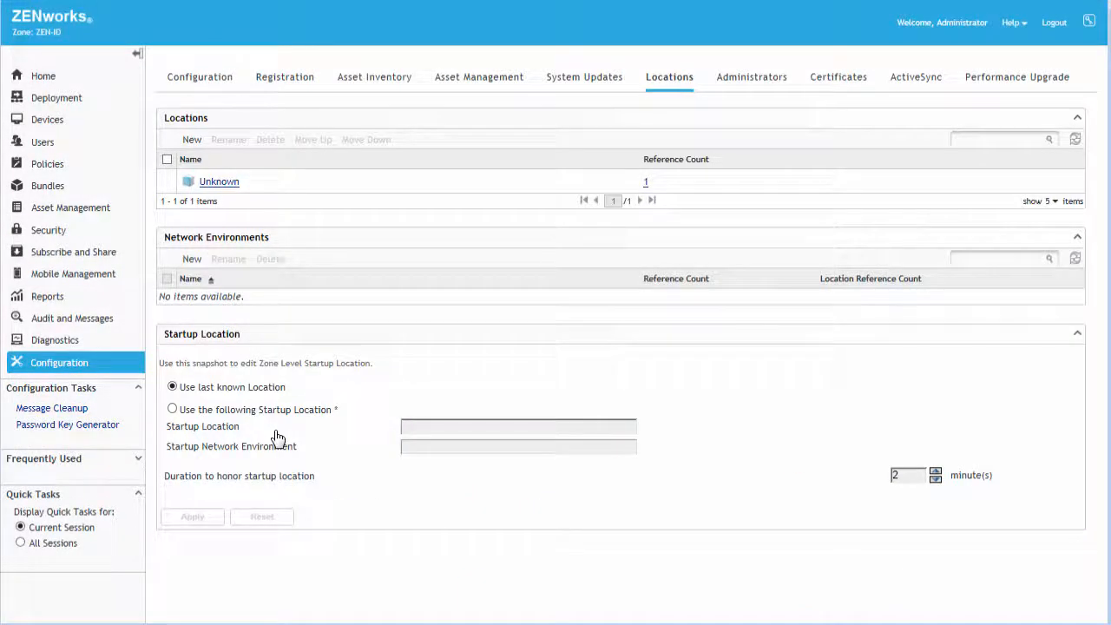
{"action": "left_click", "coordinate": [200, 140]}
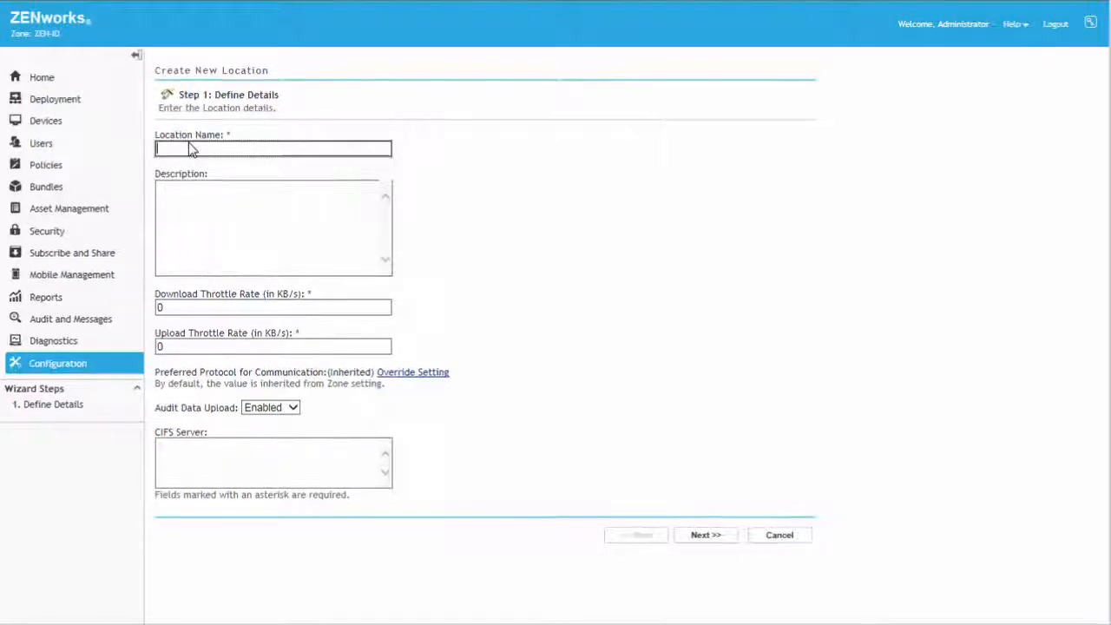
{"action": "type", "text": "Office Location"}
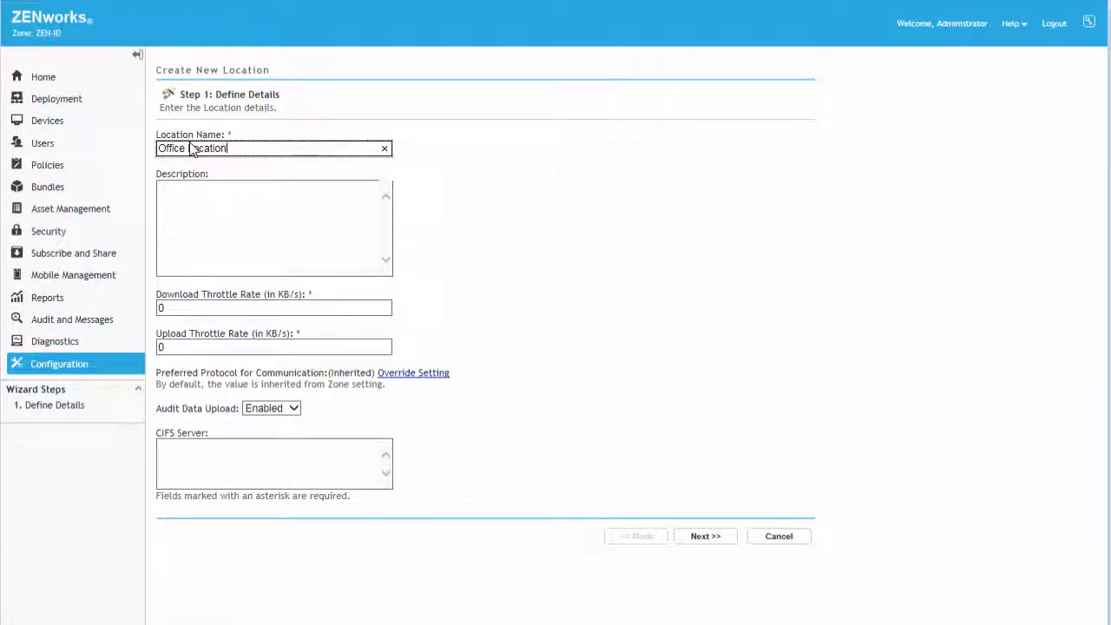
{"action": "left_click", "coordinate": [699, 538]}
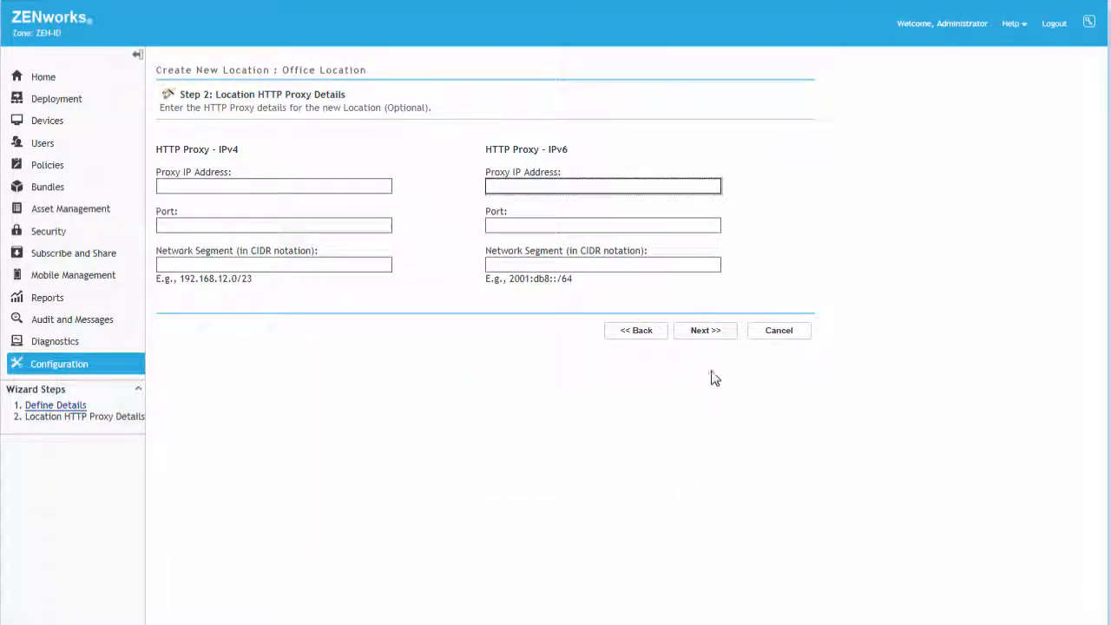
Step: Advance through the location proxy and network environment pages, creating a new network environment for the location
{"action": "left_click", "coordinate": [710, 331]}
{"action": "left_click", "coordinate": [710, 296]}
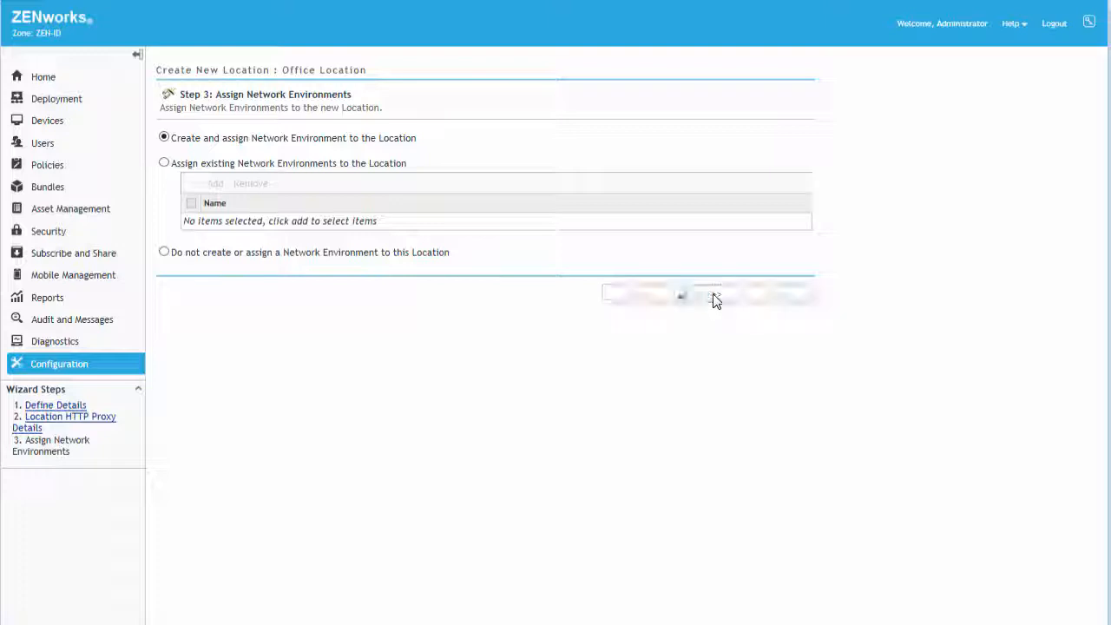
{"action": "left_click", "coordinate": [701, 581]}
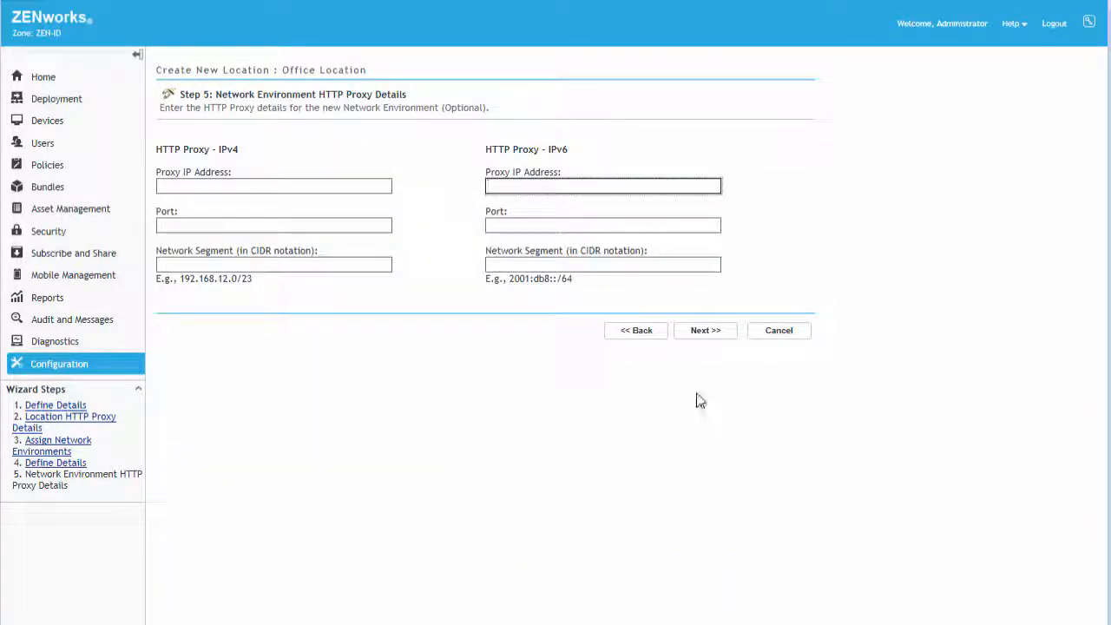
{"action": "left_click", "coordinate": [704, 333]}
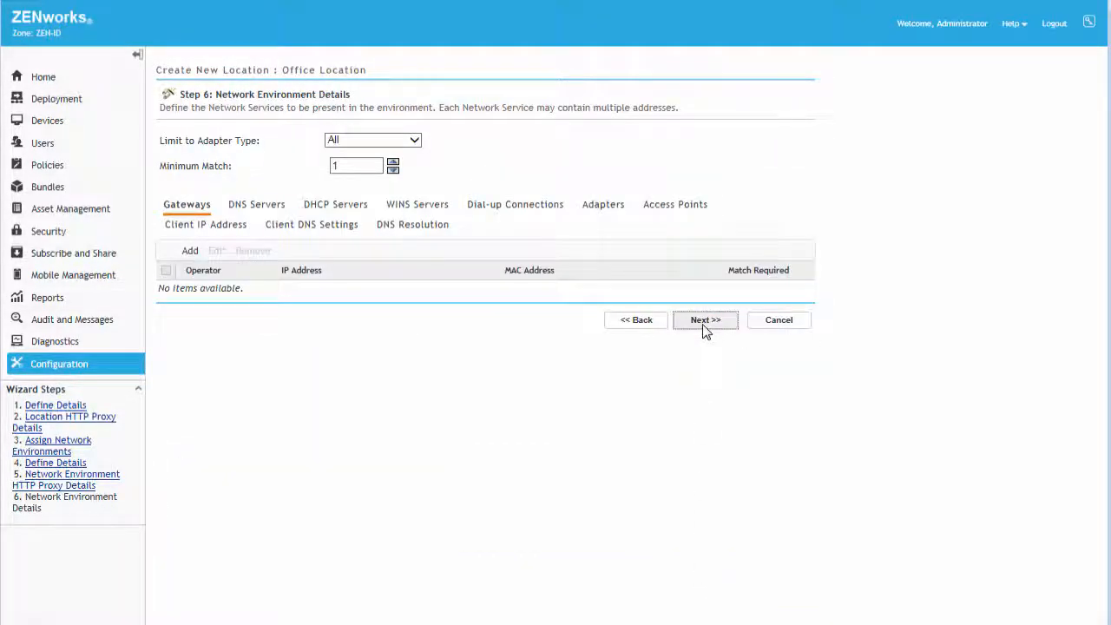
Step: Add a gateway with the office gateway's IP address to the network environment and finish the location wizard
{"action": "left_click", "coordinate": [187, 253]}
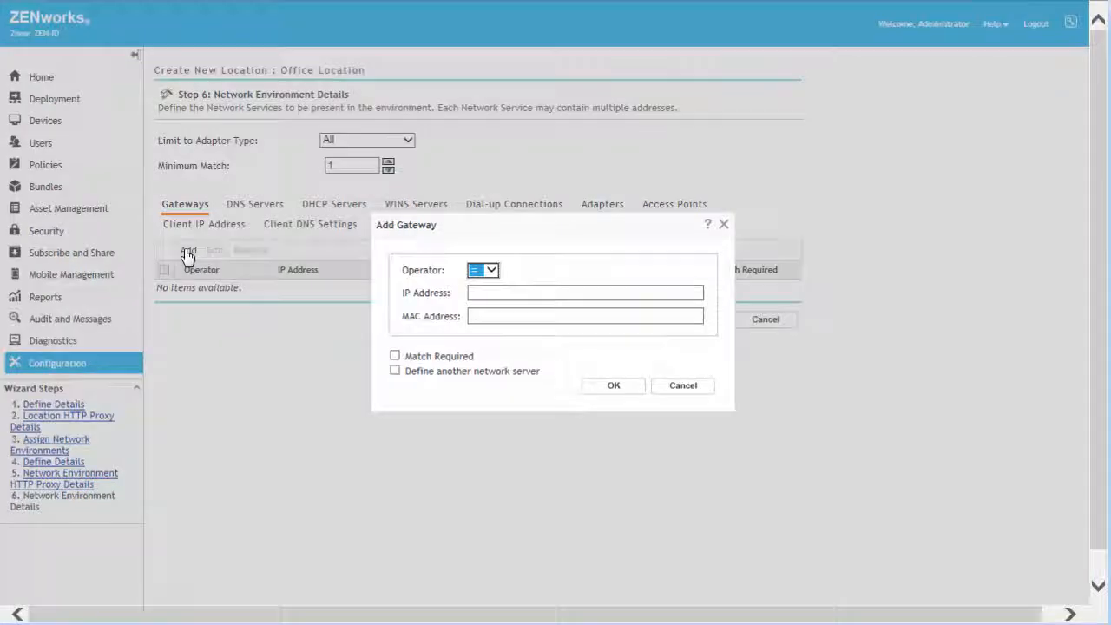
{"action": "left_click", "coordinate": [477, 293]}
{"action": "type", "text": "137."}
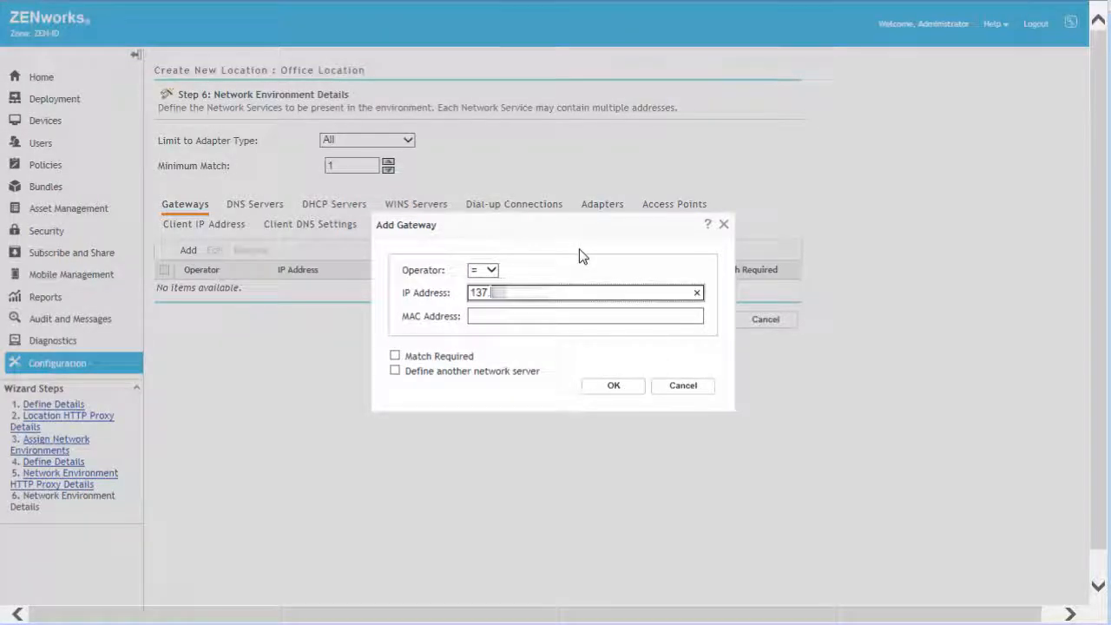
{"action": "left_click", "coordinate": [614, 385]}
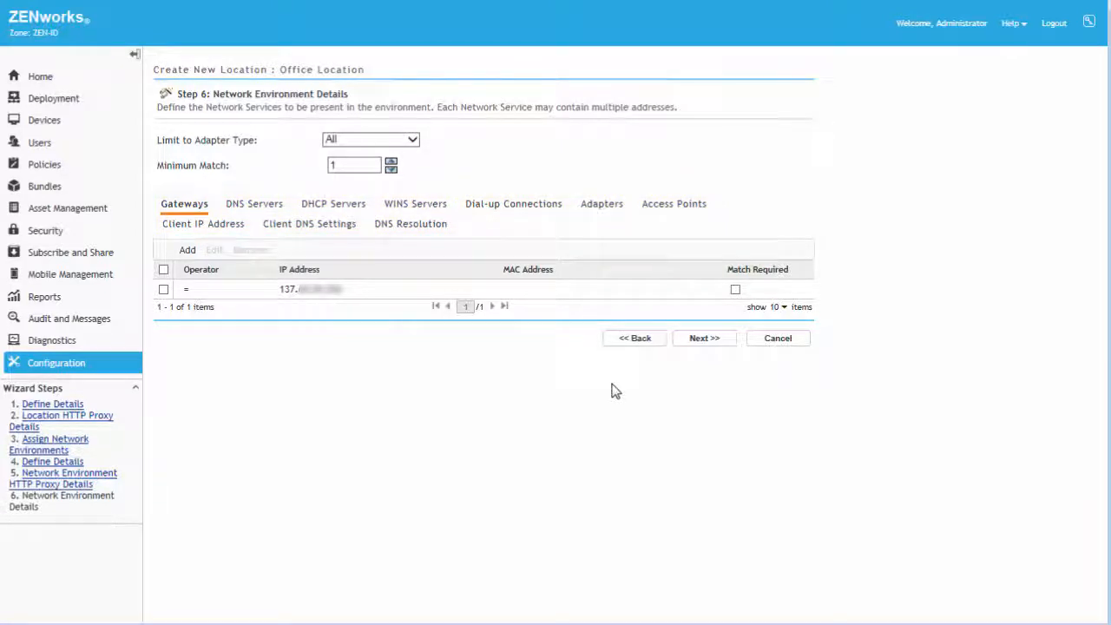
{"action": "left_click", "coordinate": [705, 338]}
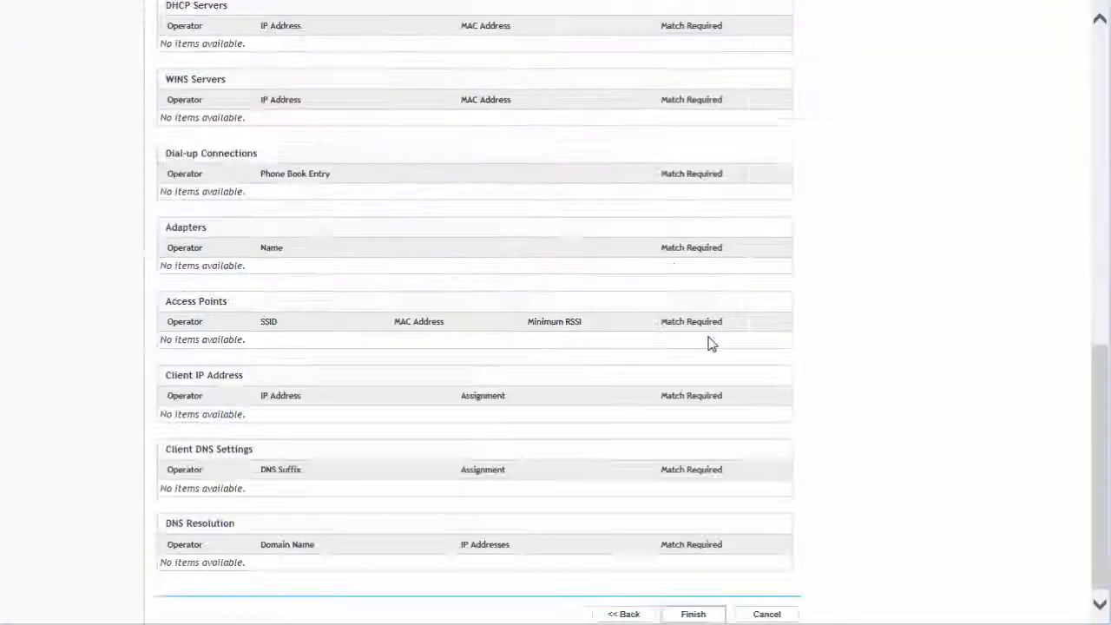
{"action": "left_click", "coordinate": [701, 614]}
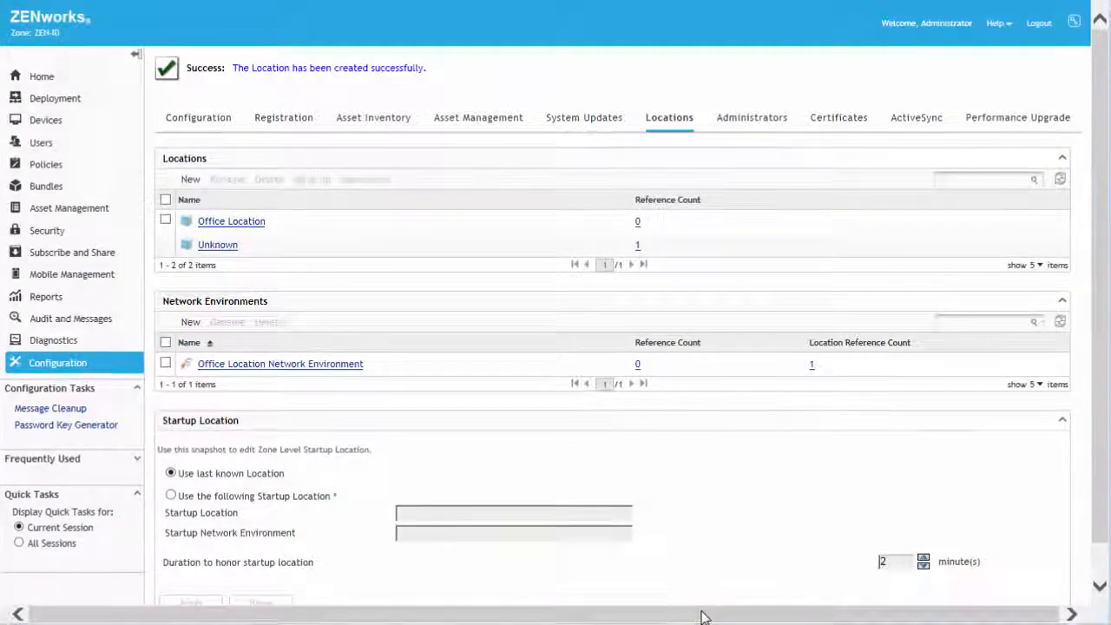
Step: Start creating a Windows location assignment policy from the Securing Devices getting-started page
{"action": "left_click", "coordinate": [45, 233]}
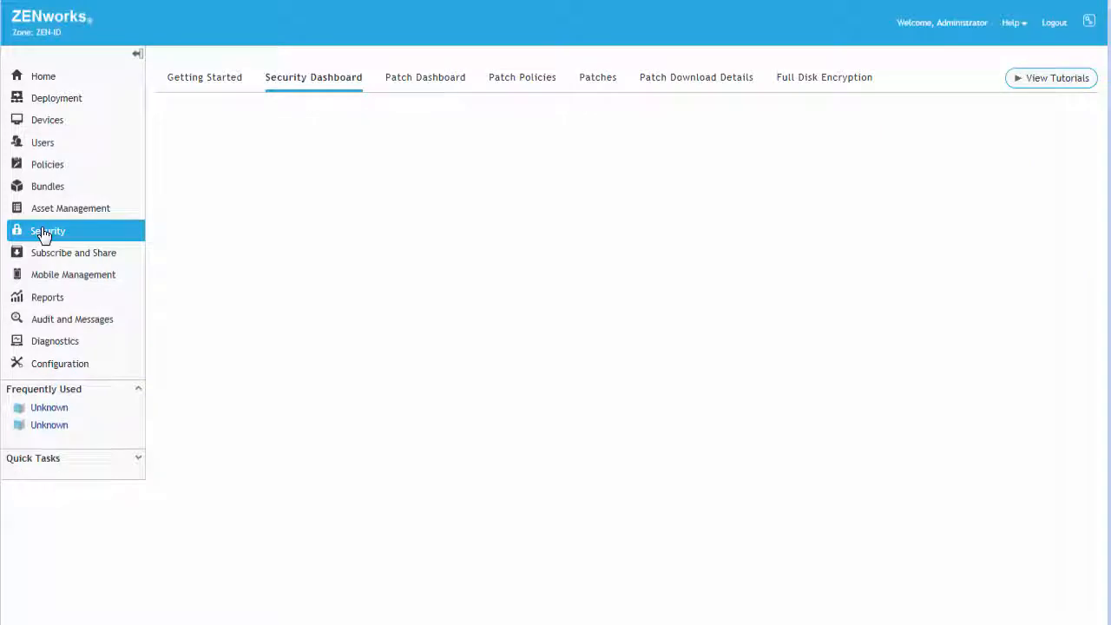
{"action": "left_click", "coordinate": [176, 94]}
{"action": "left_click", "coordinate": [458, 137]}
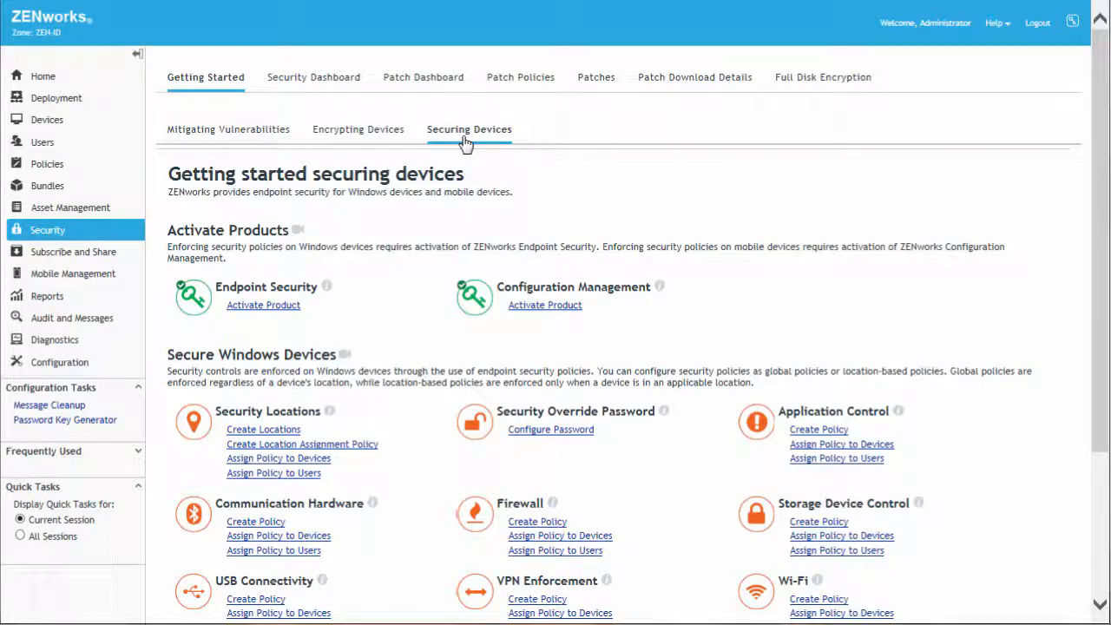
{"action": "left_click", "coordinate": [322, 446]}
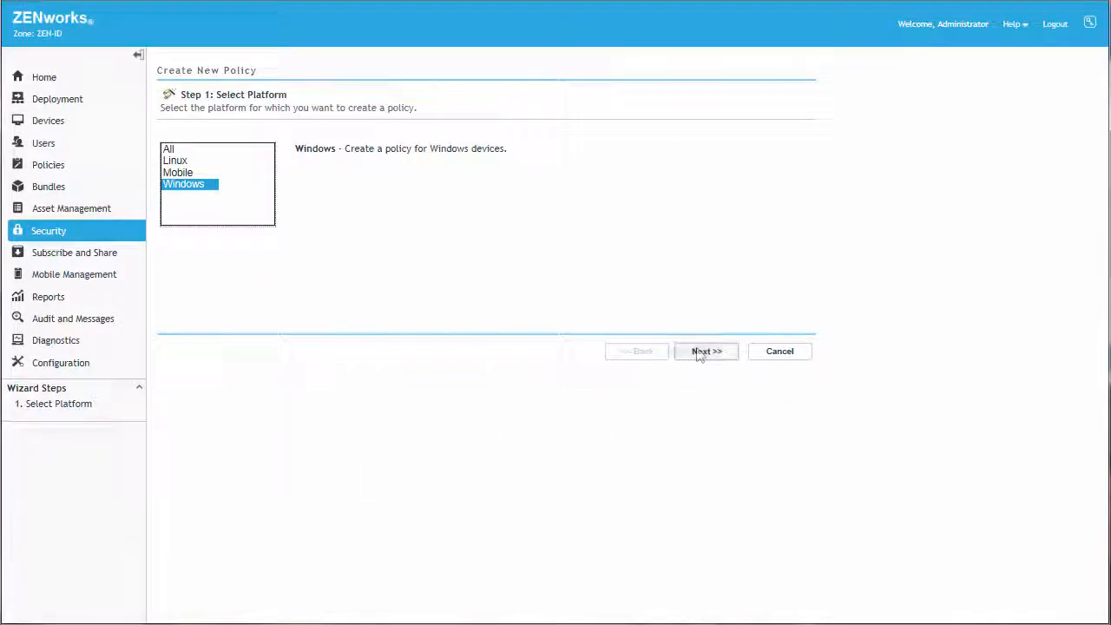
{"action": "left_click", "coordinate": [704, 351]}
{"action": "left_click", "coordinate": [701, 353]}
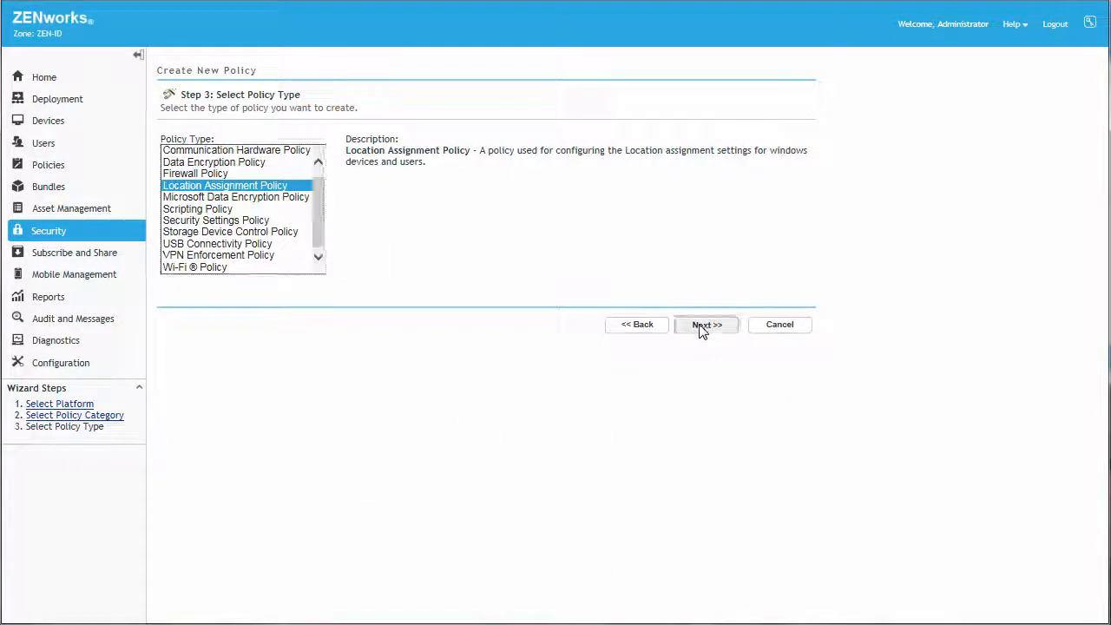
Step: Choose Location Assignment Policy and name it Corporate Office Location
{"action": "left_click", "coordinate": [704, 323]}
{"action": "type", "text": "Corporate Offic"}
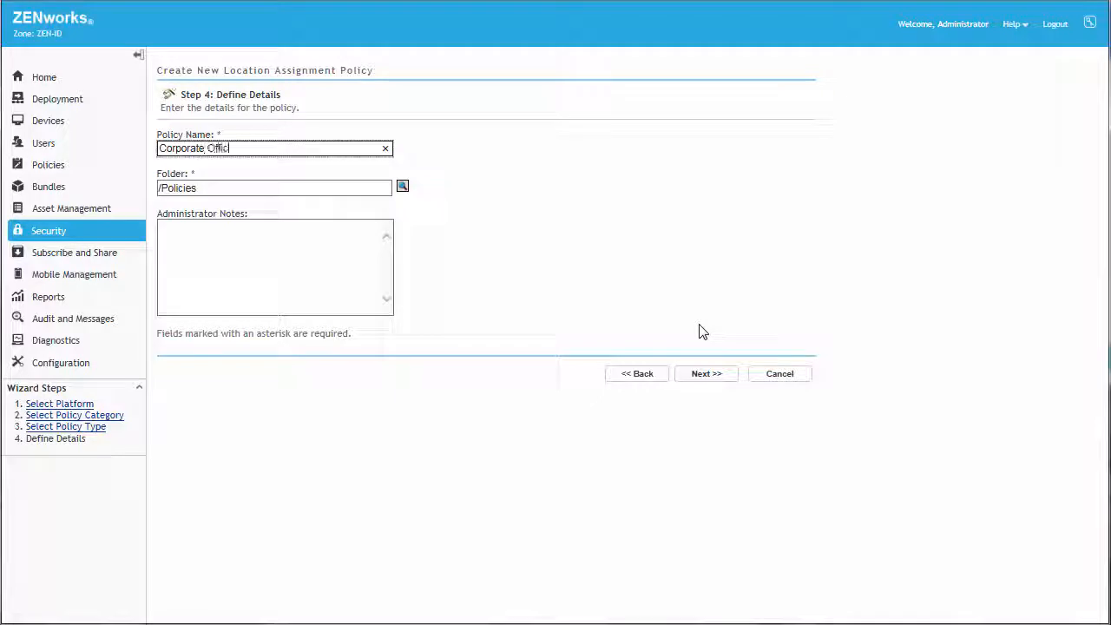
{"action": "type", "text": "e Location"}
{"action": "left_click", "coordinate": [705, 374]}
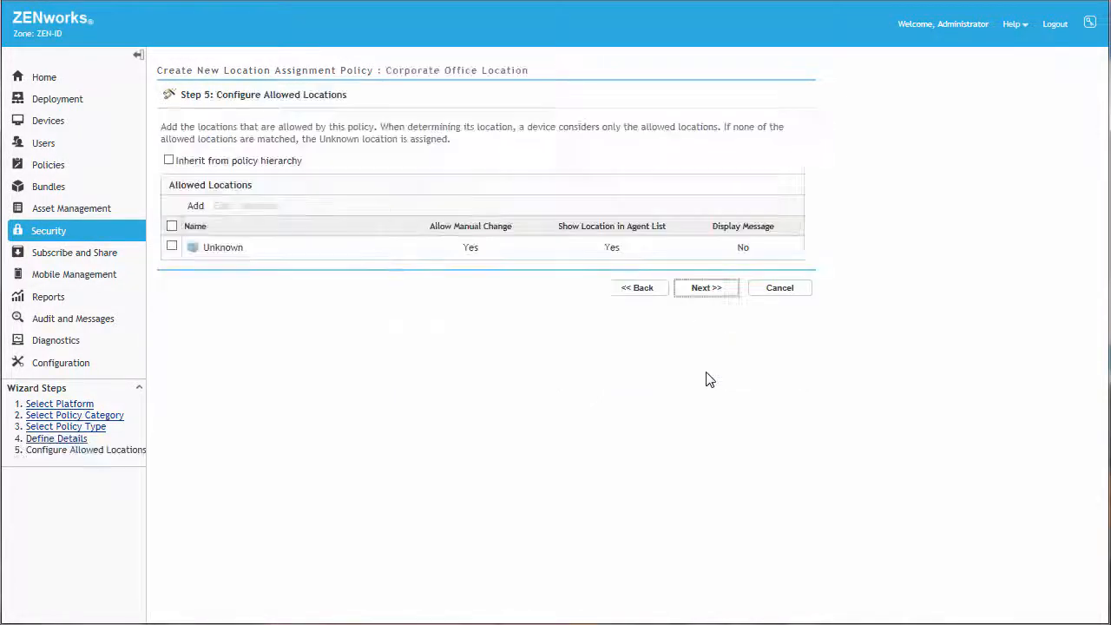
Step: Add Office Location to the policy's allowed locations
{"action": "left_click", "coordinate": [194, 206]}
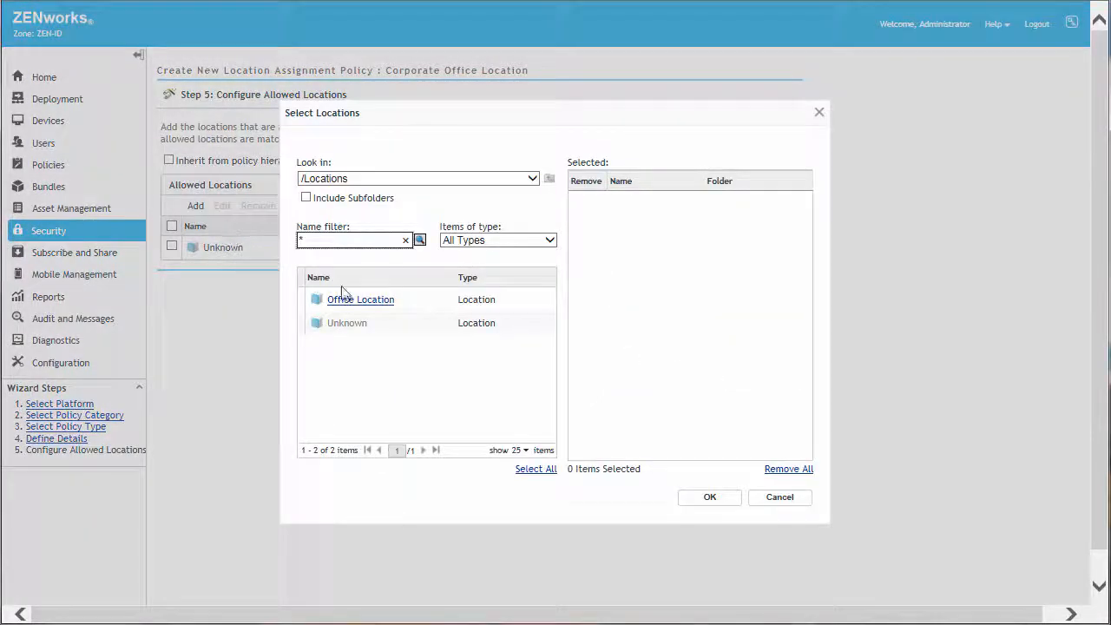
{"action": "left_click", "coordinate": [360, 300]}
{"action": "left_click", "coordinate": [705, 500]}
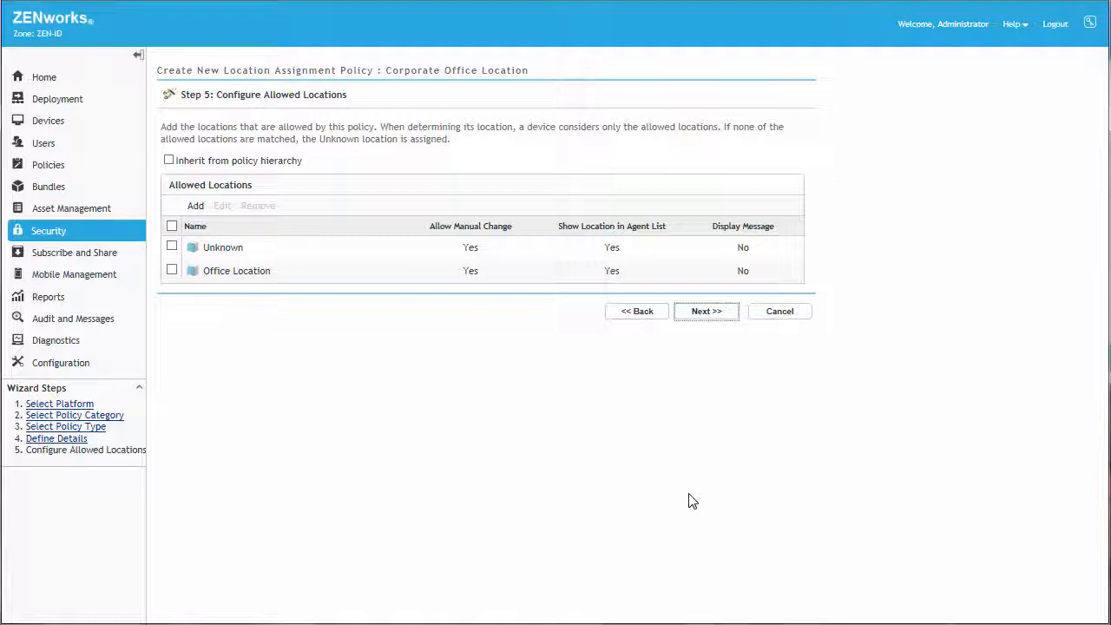
Step: Set Allow Manual Change to No for the Unknown location
{"action": "left_click", "coordinate": [171, 247]}
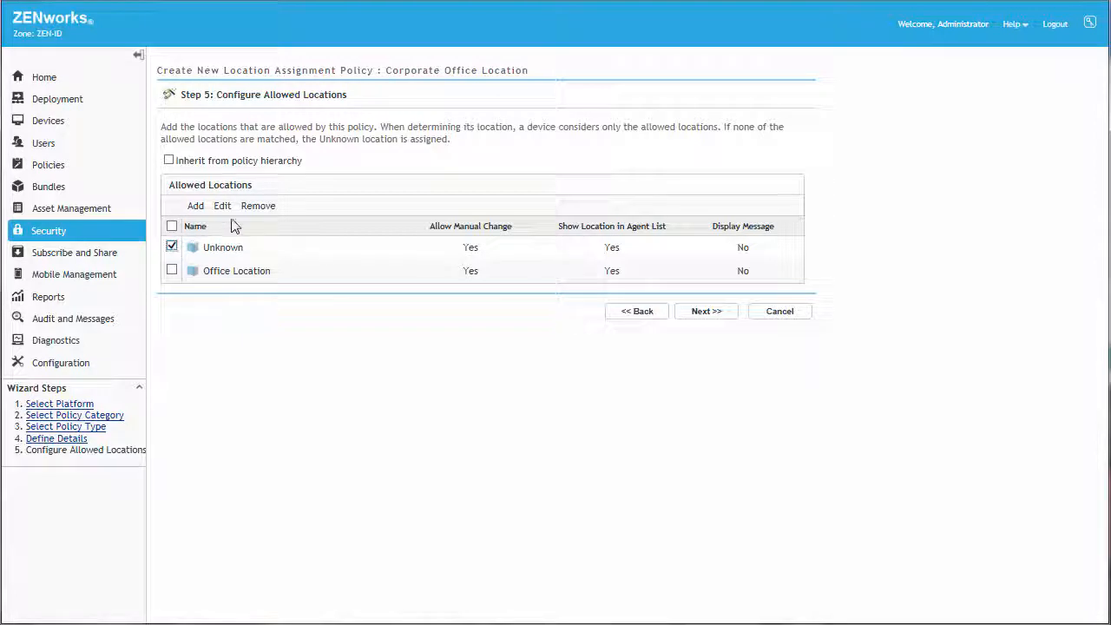
{"action": "left_click", "coordinate": [222, 206]}
{"action": "left_click", "coordinate": [637, 174]}
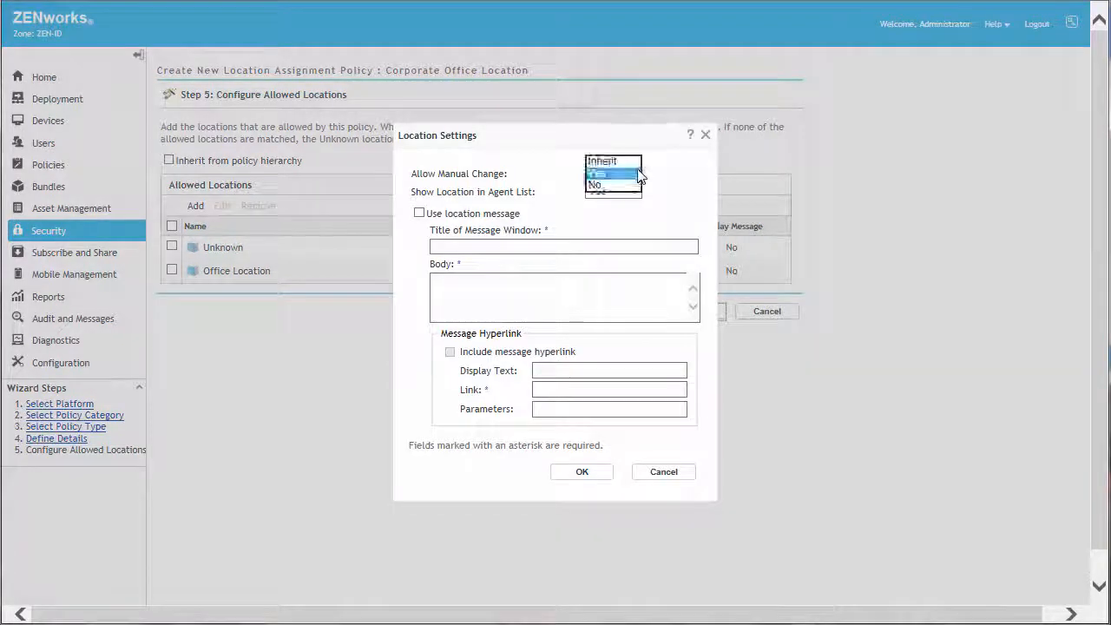
{"action": "left_click", "coordinate": [608, 184]}
{"action": "left_click", "coordinate": [583, 476]}
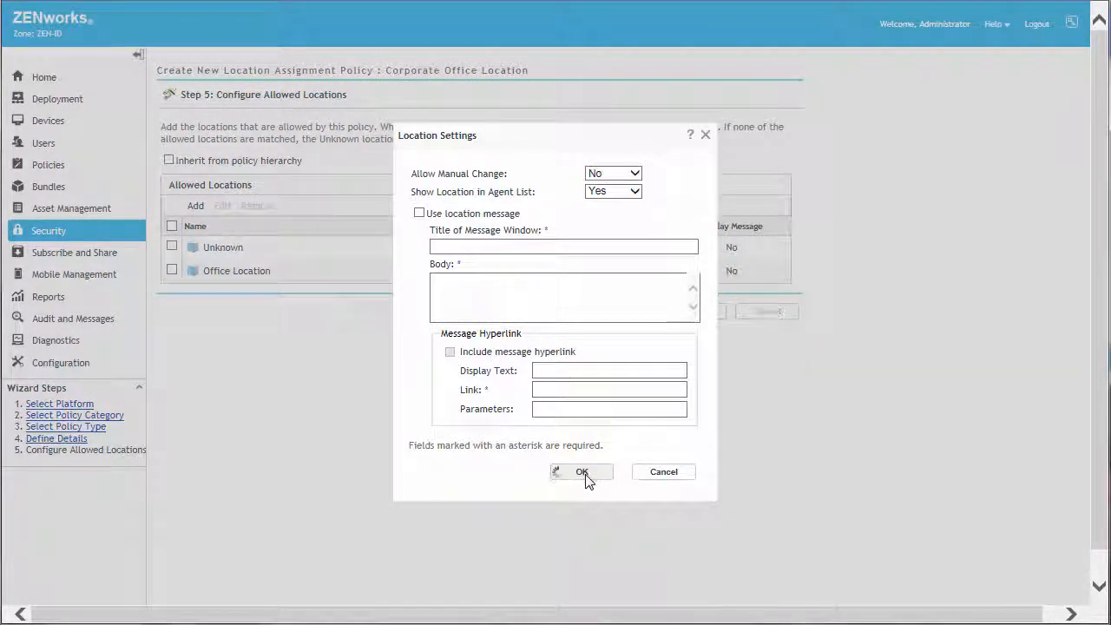
Step: Set Allow Manual Change to No for the Office Location
{"action": "left_click", "coordinate": [172, 270]}
{"action": "left_click", "coordinate": [222, 206]}
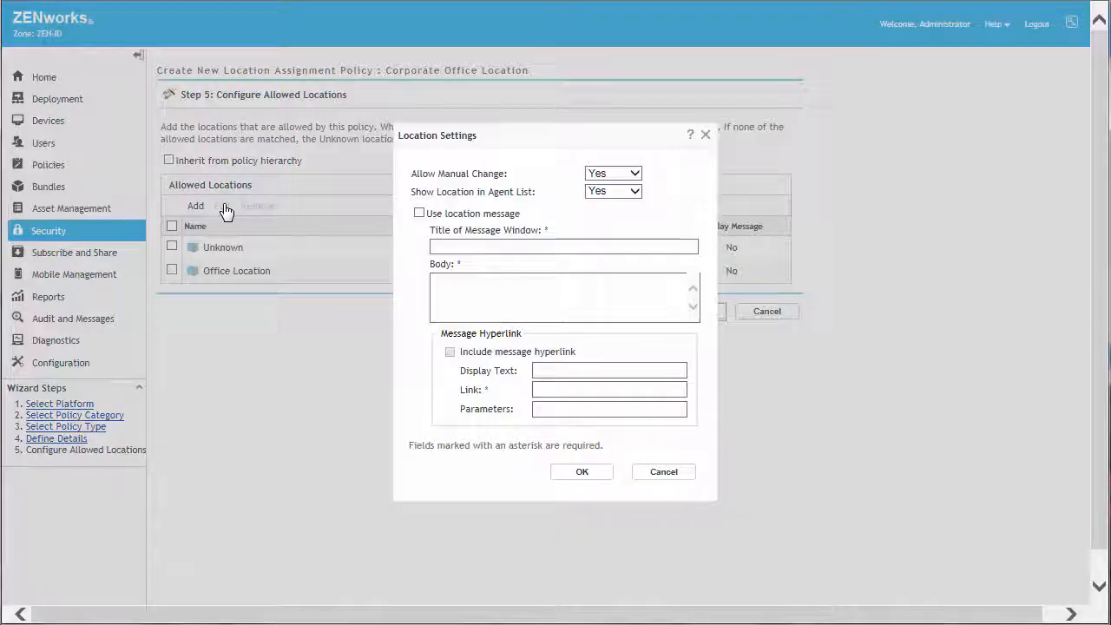
{"action": "left_click", "coordinate": [635, 174]}
{"action": "left_click", "coordinate": [620, 185]}
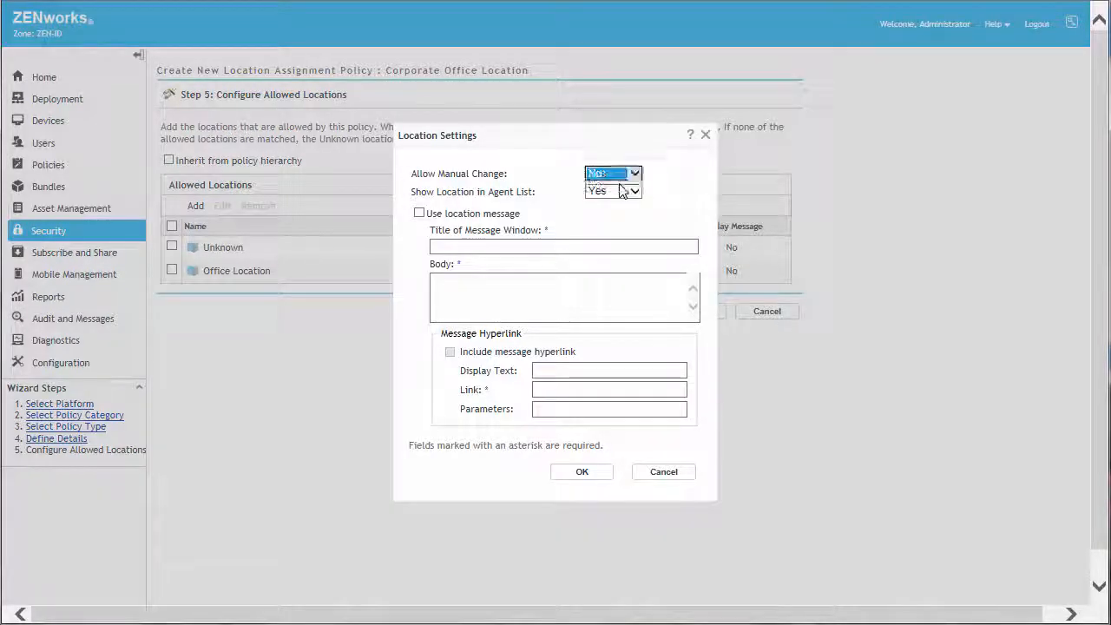
{"action": "left_click", "coordinate": [580, 471]}
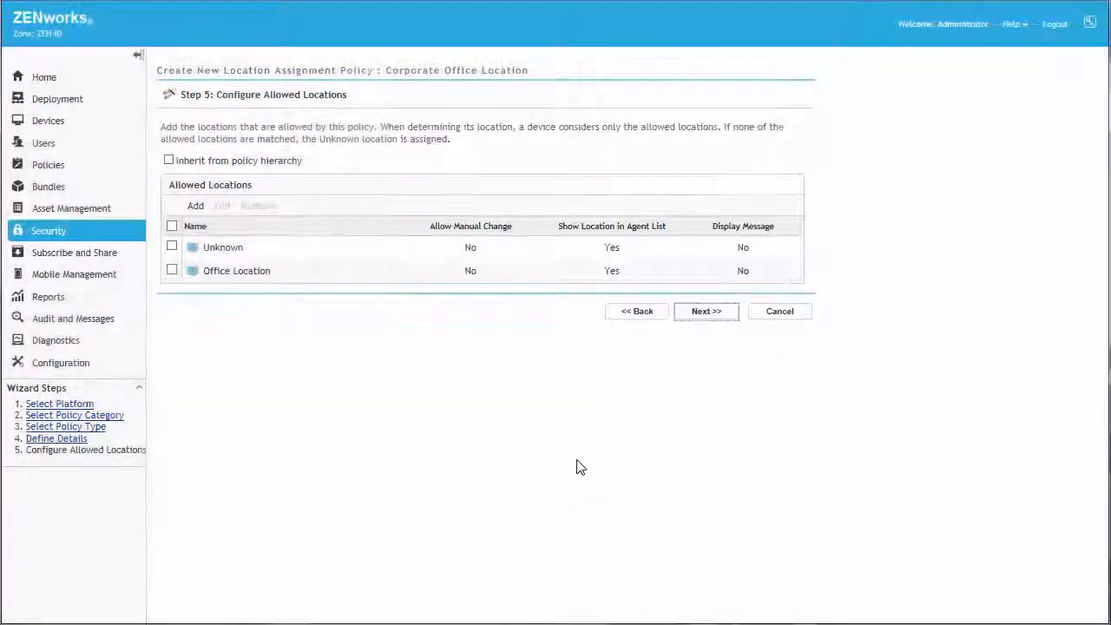
Step: Finish creating the Corporate Office Location policy as a sandbox with Define Additional Properties enabled
{"action": "left_click", "coordinate": [702, 314]}
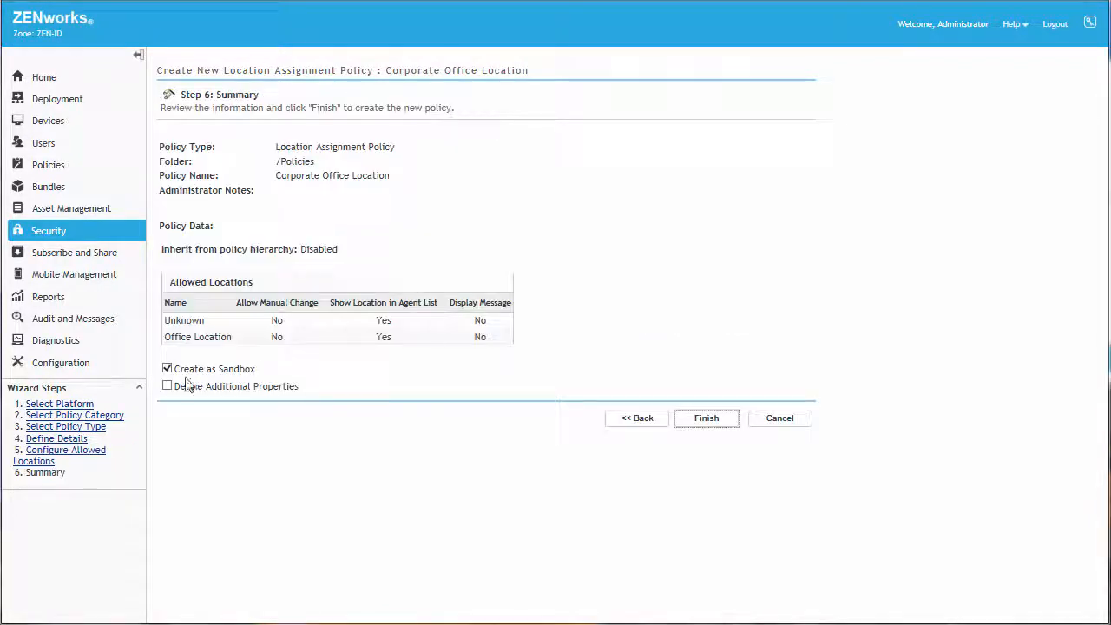
{"action": "left_click", "coordinate": [167, 386]}
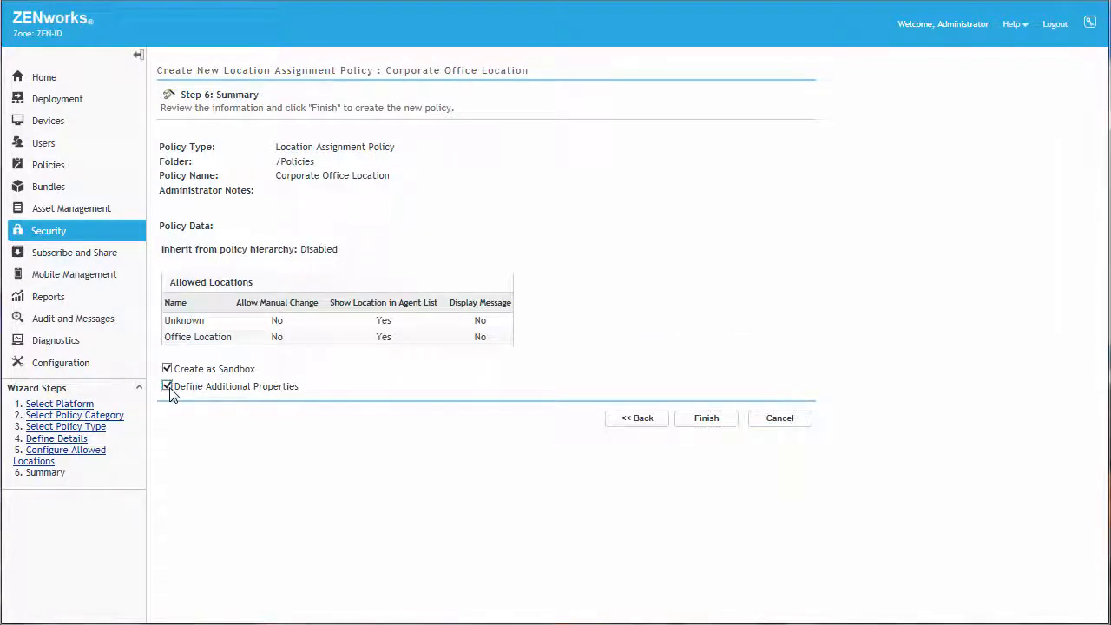
{"action": "left_click", "coordinate": [705, 420]}
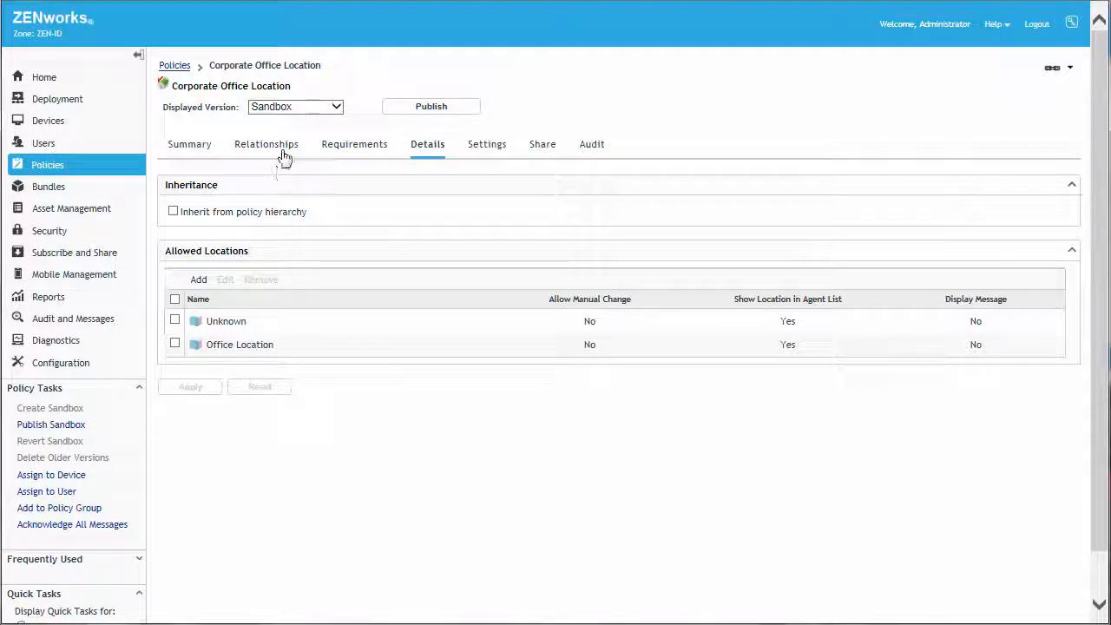
Step: Start adding a device assignment to the Corporate Office Location policy, choosing a group from the Workstations folder
{"action": "left_click", "coordinate": [279, 152]}
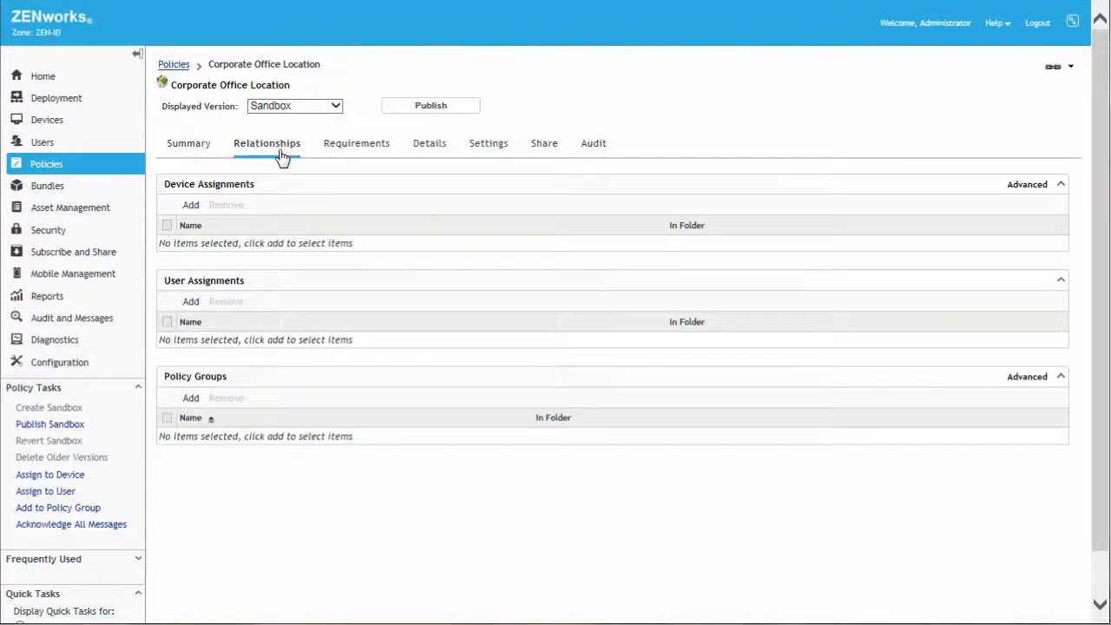
{"action": "left_click", "coordinate": [189, 209]}
{"action": "left_click", "coordinate": [314, 346]}
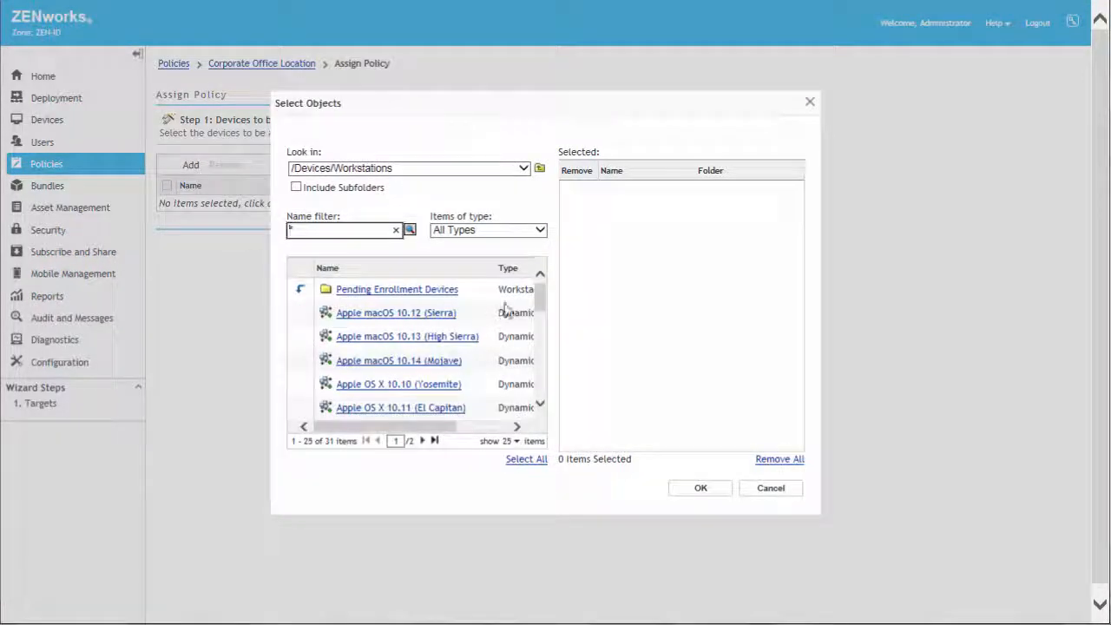
{"action": "left_click_drag", "start_coordinate": [540, 299], "coordinate": [545, 323]}
{"action": "left_click", "coordinate": [420, 331]}
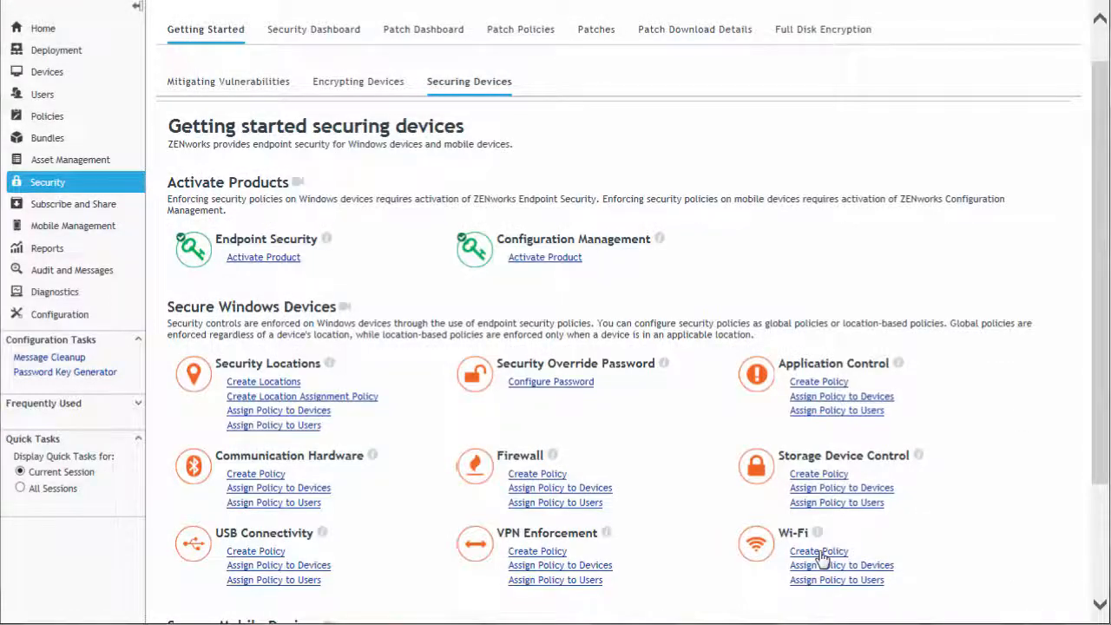
Step: Create a new Windows Wi-Fi Policy and name it Office Only Wi-Fi
{"action": "left_click", "coordinate": [819, 552]}
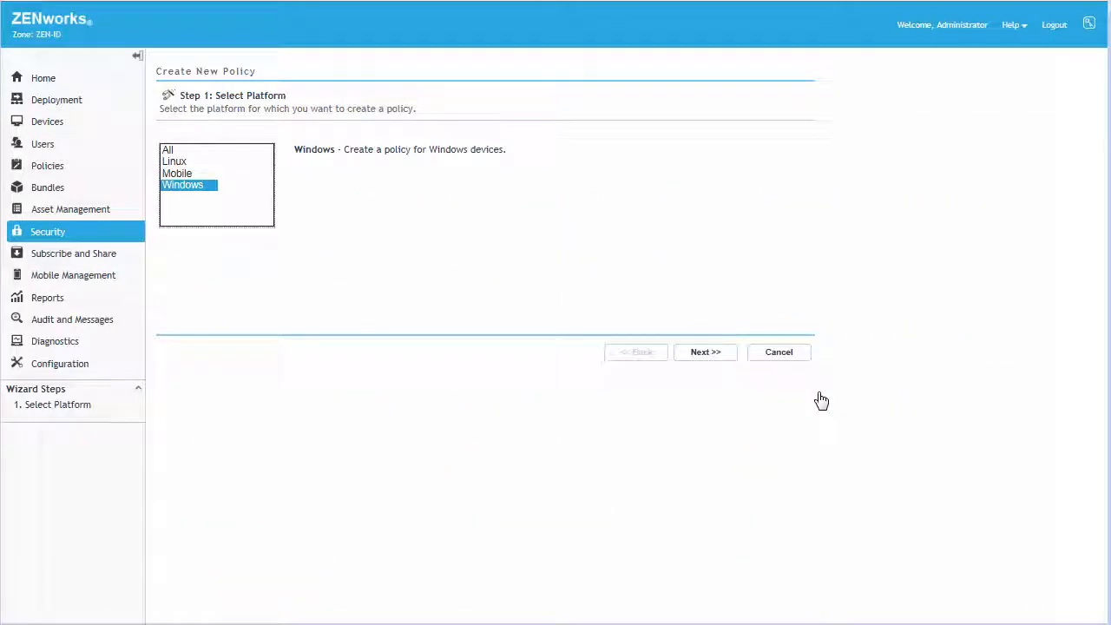
{"action": "left_click", "coordinate": [706, 354]}
{"action": "left_click", "coordinate": [706, 354]}
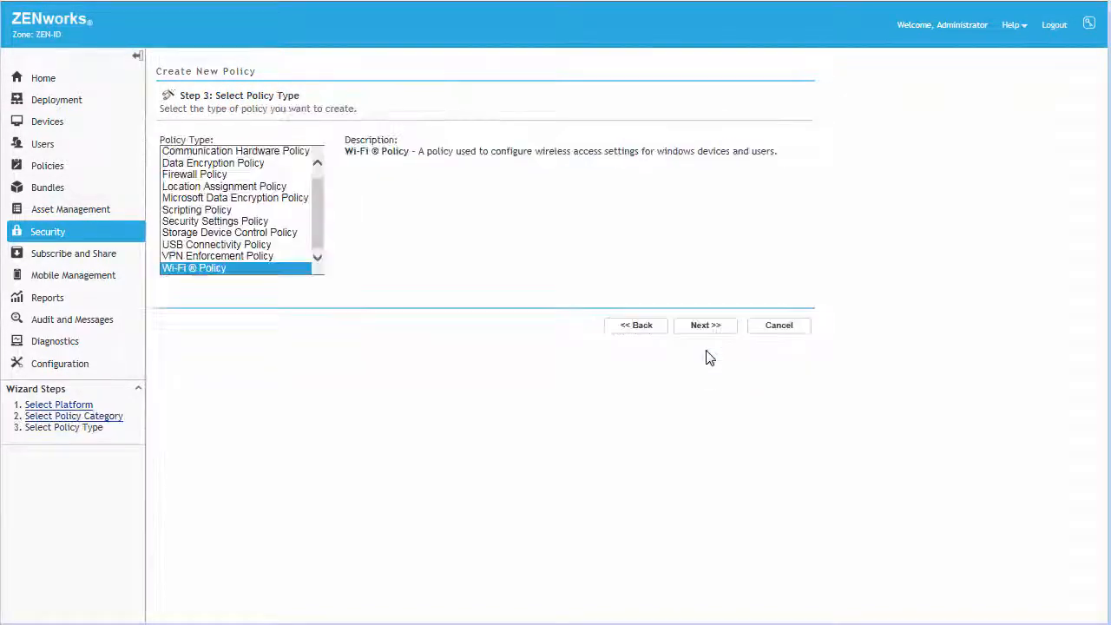
{"action": "left_click", "coordinate": [707, 325]}
{"action": "type", "text": "Office Only Wi-Fi"}
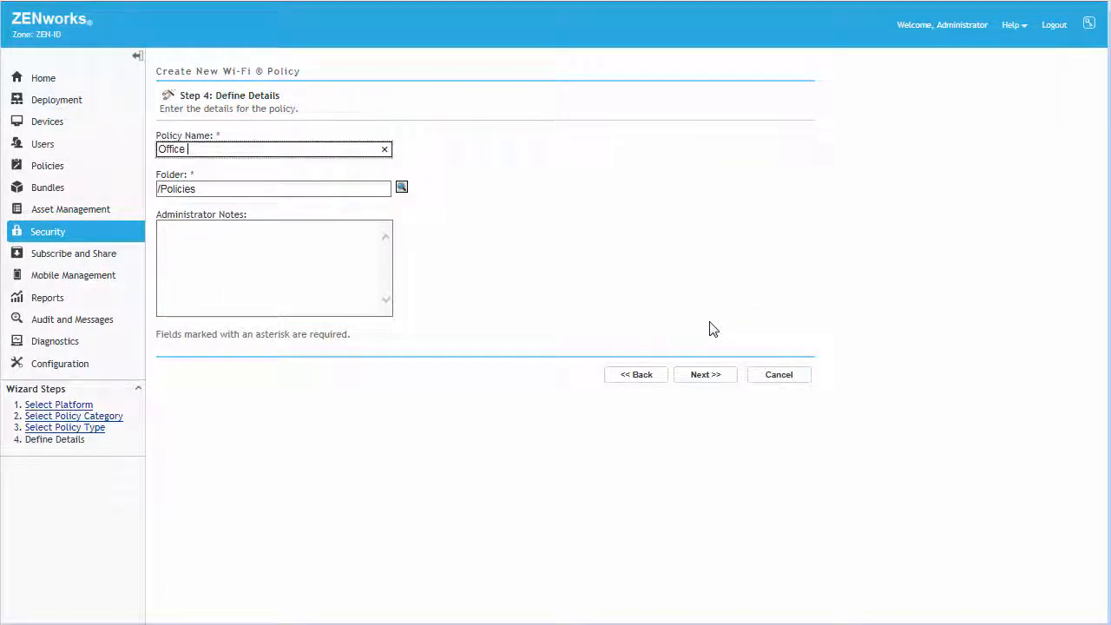
Step: Make the Wi-Fi policy location-based and assign it to Office Location
{"action": "left_click", "coordinate": [711, 375]}
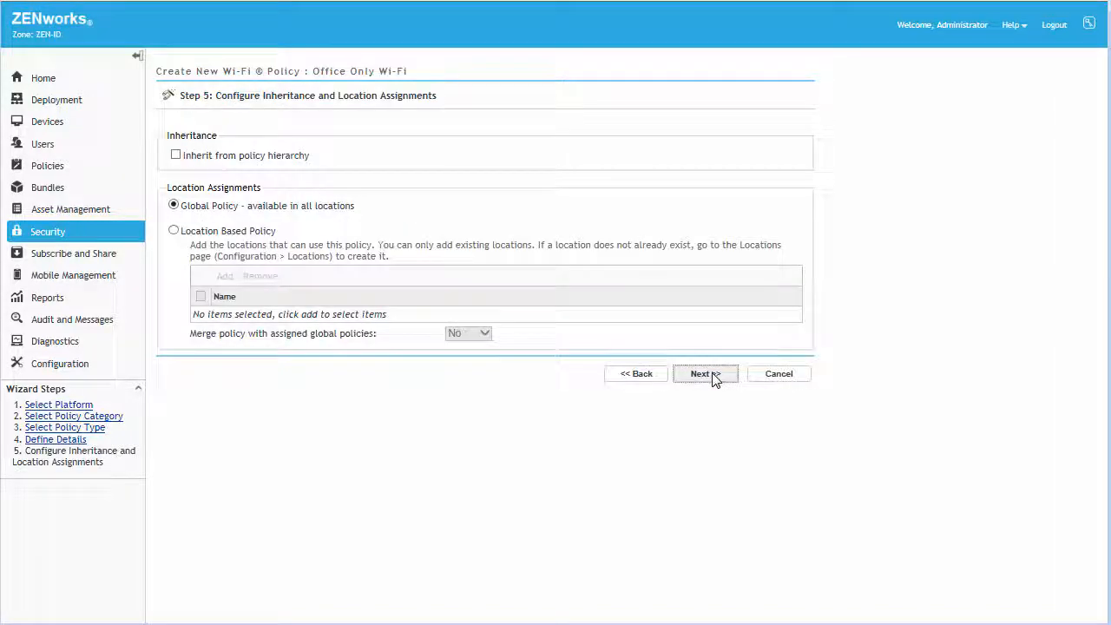
{"action": "left_click", "coordinate": [174, 231]}
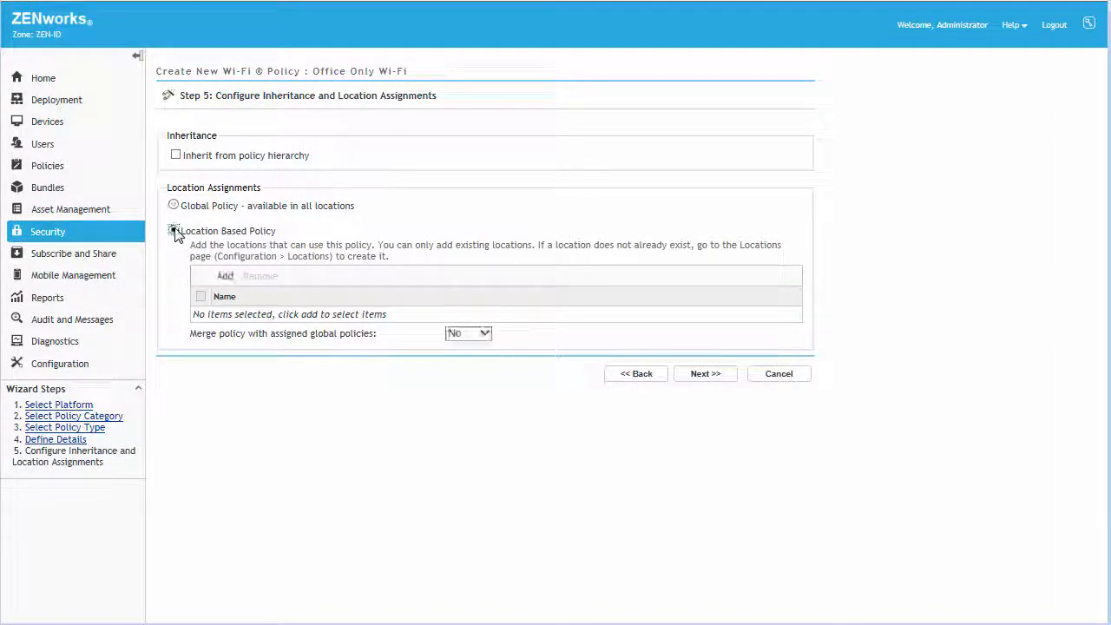
{"action": "left_click", "coordinate": [228, 276]}
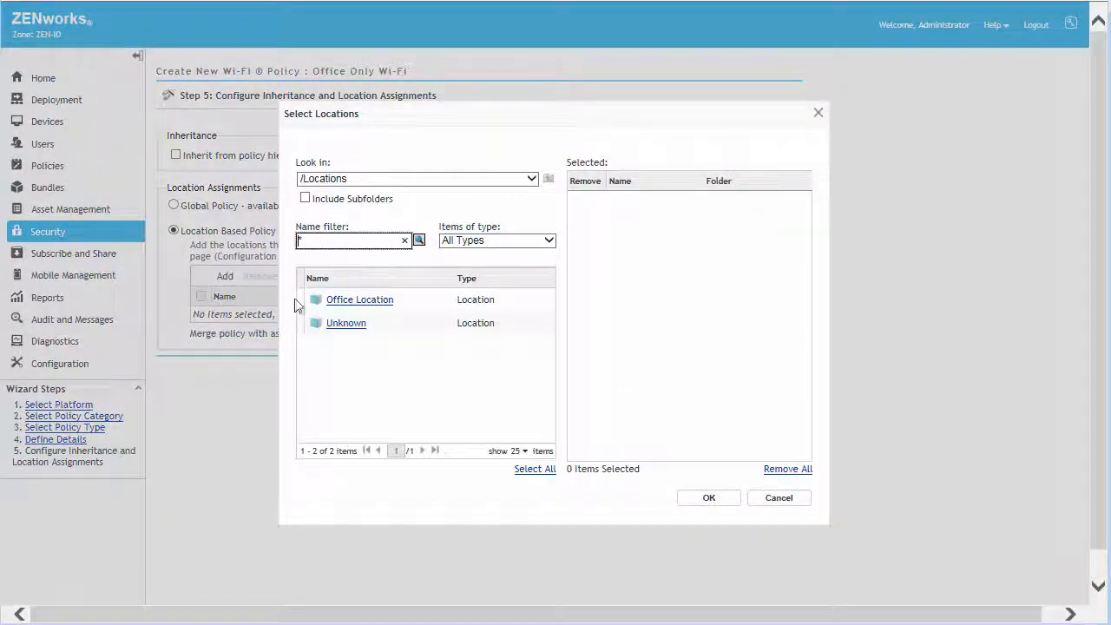
{"action": "left_click", "coordinate": [351, 302]}
{"action": "left_click", "coordinate": [710, 498]}
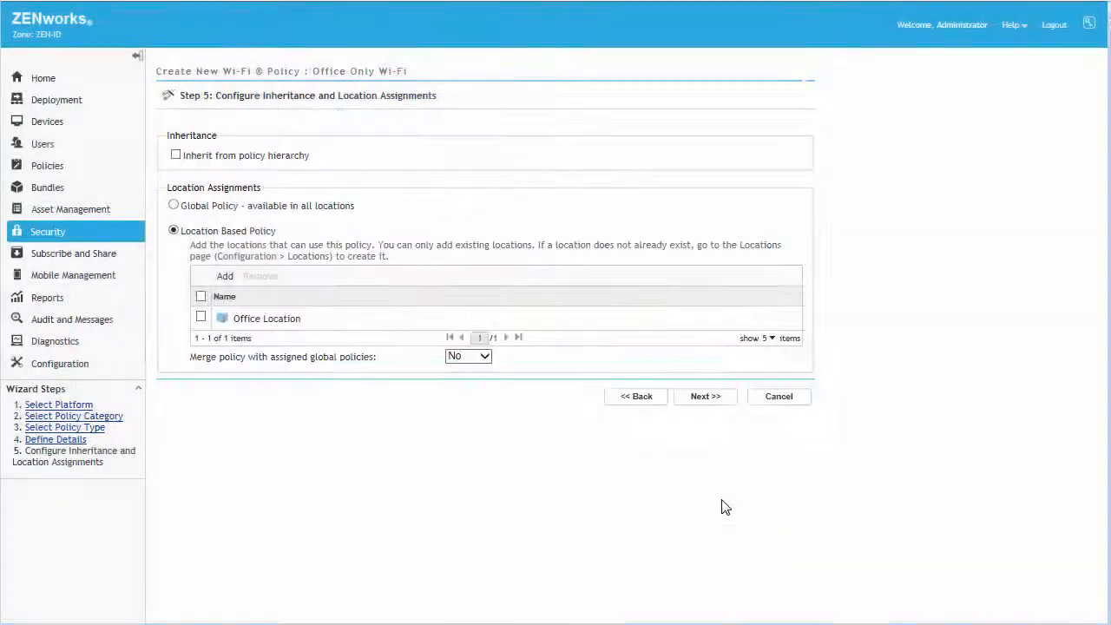
{"action": "left_click", "coordinate": [709, 405]}
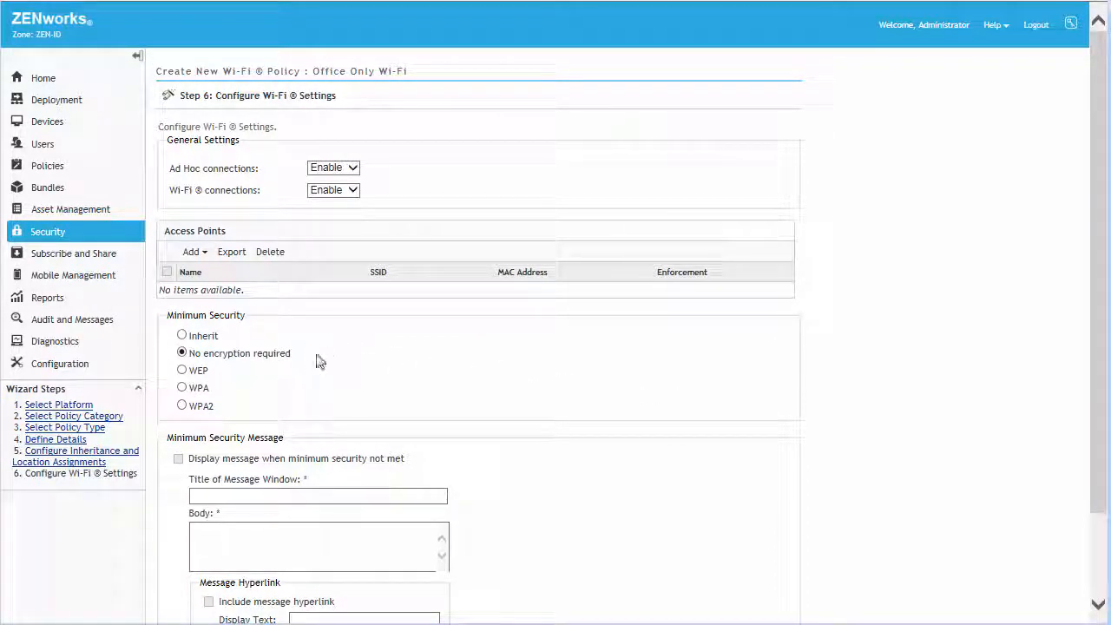
Step: Disable ad hoc connections and set the minimum security to WPA2
{"action": "left_click", "coordinate": [352, 169]}
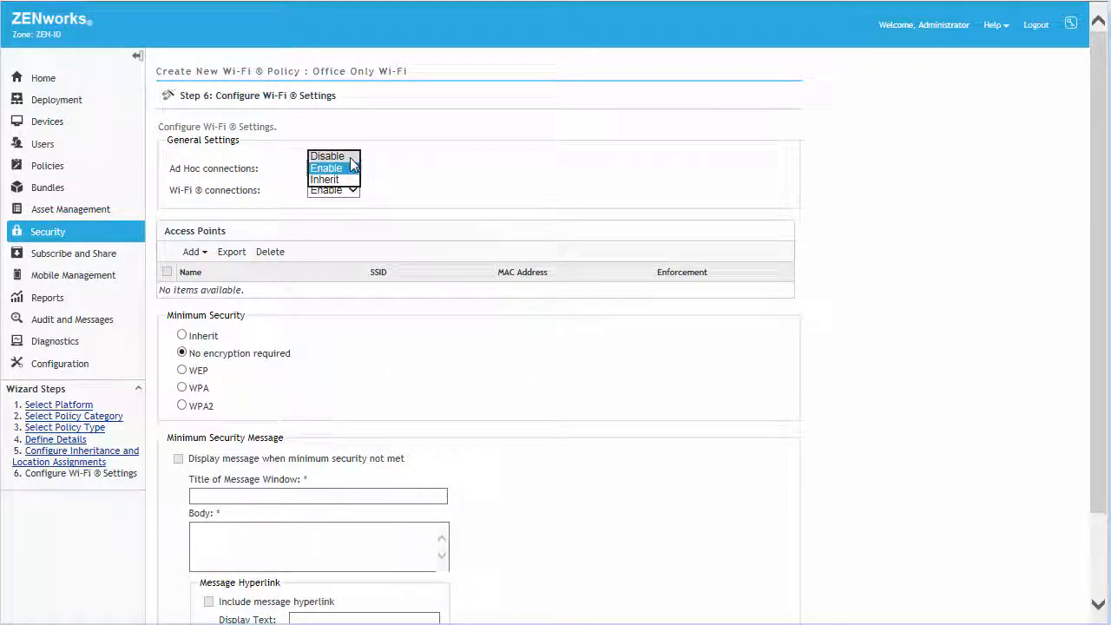
{"action": "left_click", "coordinate": [352, 162]}
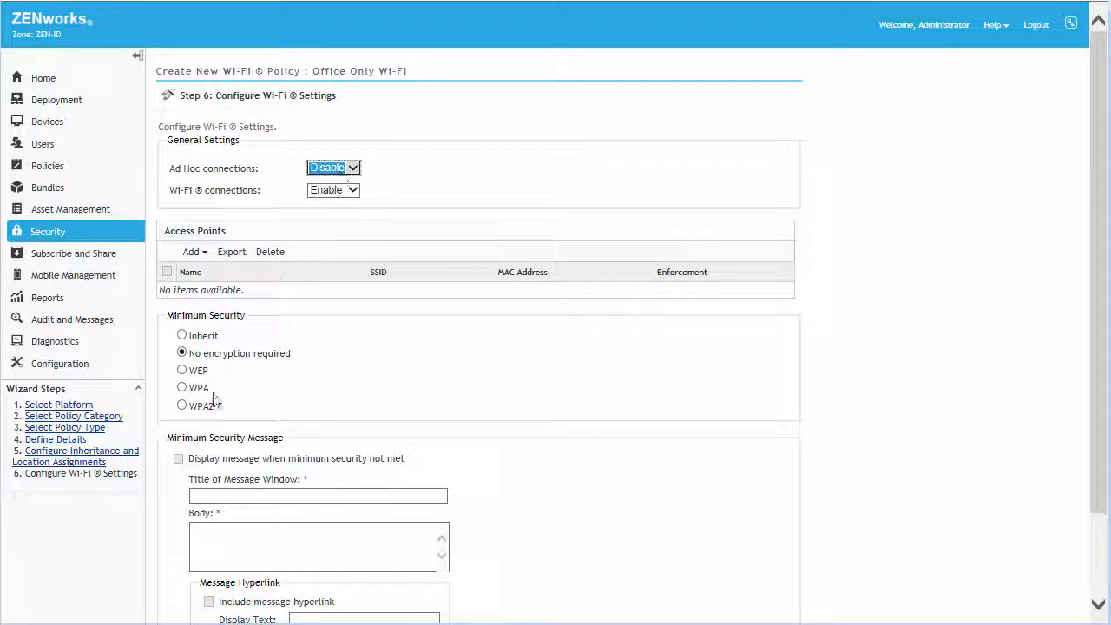
{"action": "left_click", "coordinate": [182, 405]}
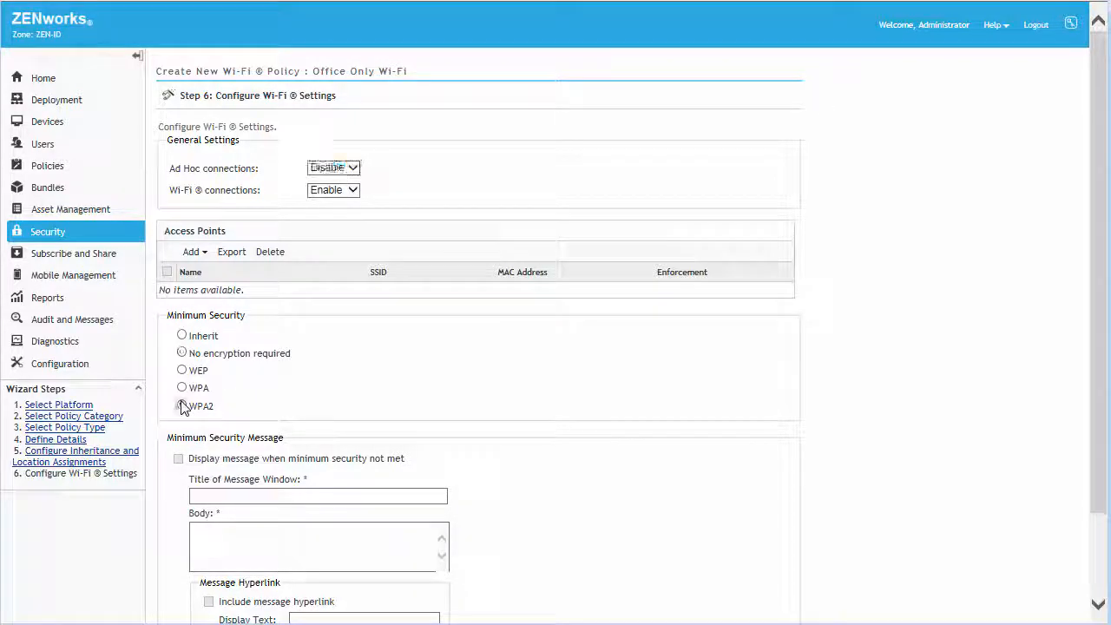
Step: Add an approved access point named MicroFocus with SSID MicroFocus
{"action": "left_click", "coordinate": [193, 252]}
{"action": "left_click", "coordinate": [209, 267]}
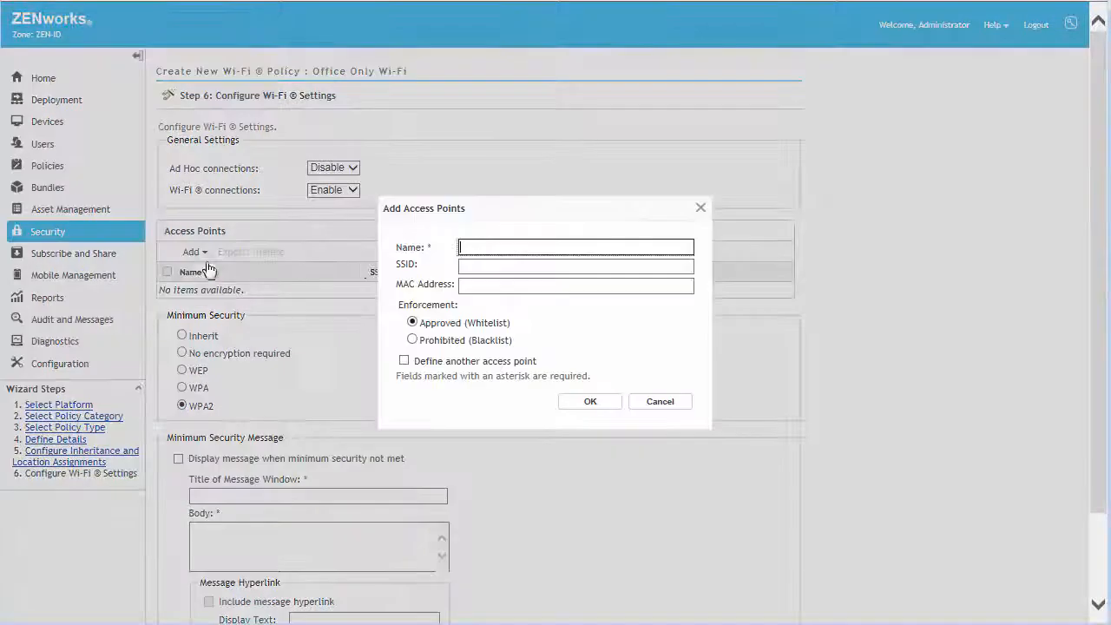
{"action": "type", "text": "MicroFocus"}
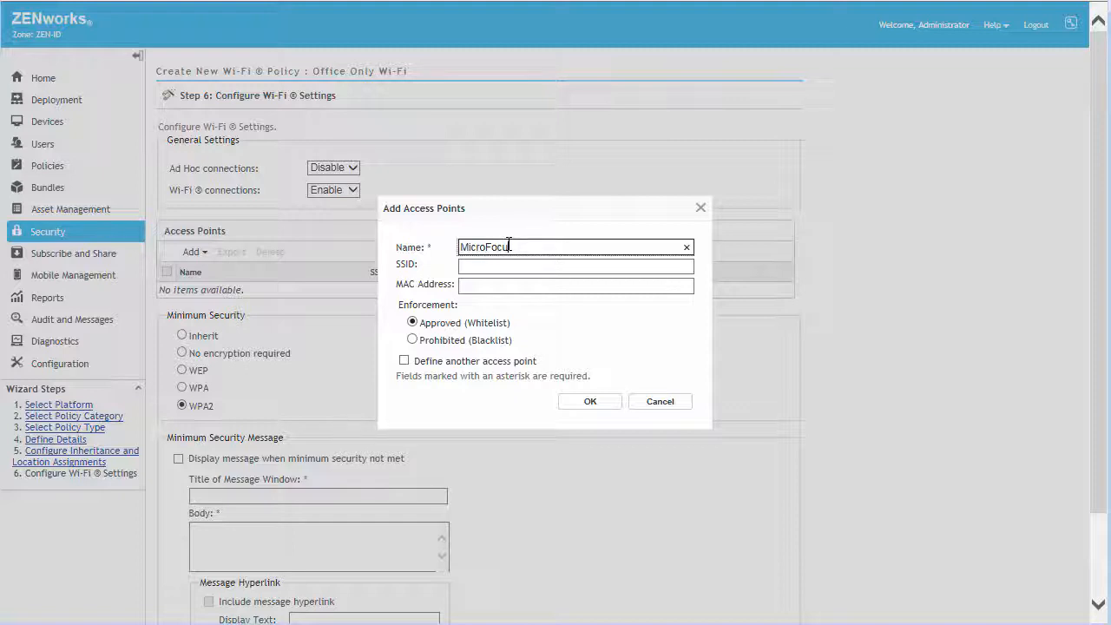
{"action": "key", "text": "Tab"}
{"action": "type", "text": "MicroFocus"}
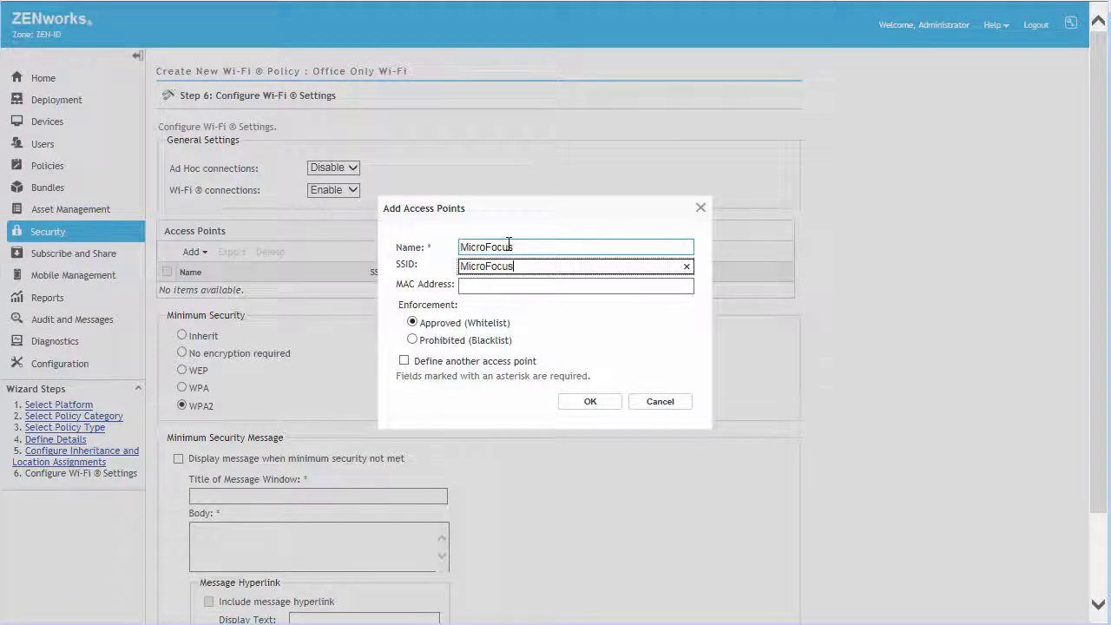
{"action": "left_click", "coordinate": [590, 401]}
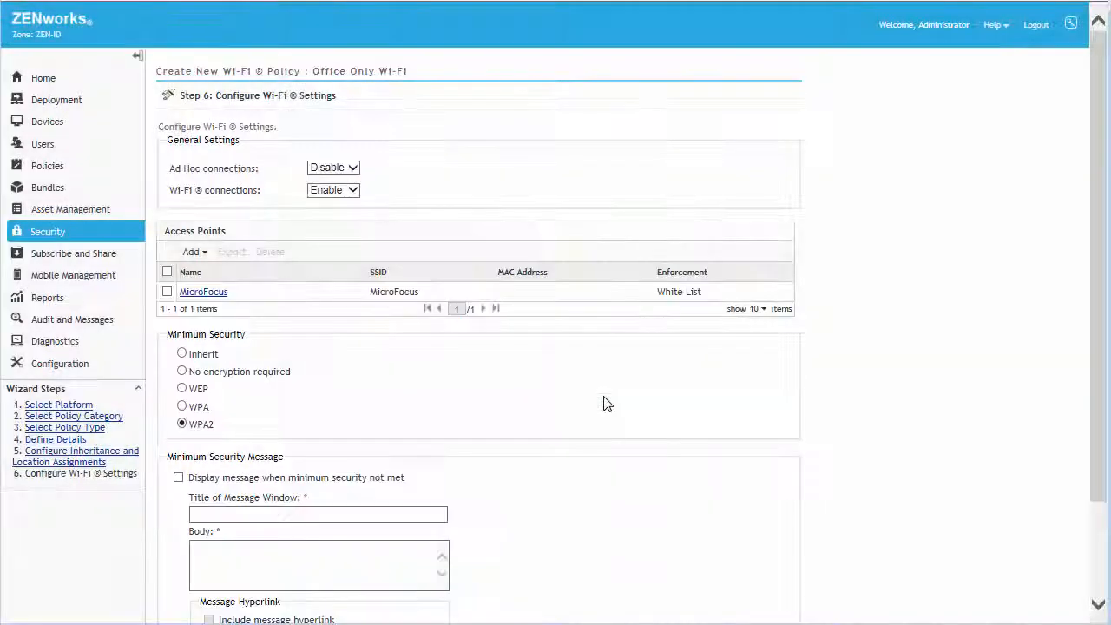
Step: Finish creating the Office Only Wi-Fi policy as a sandbox with Define Additional Properties enabled
{"action": "scroll", "coordinate": [1101, 473], "scroll_direction": "down", "scroll_amount": 3}
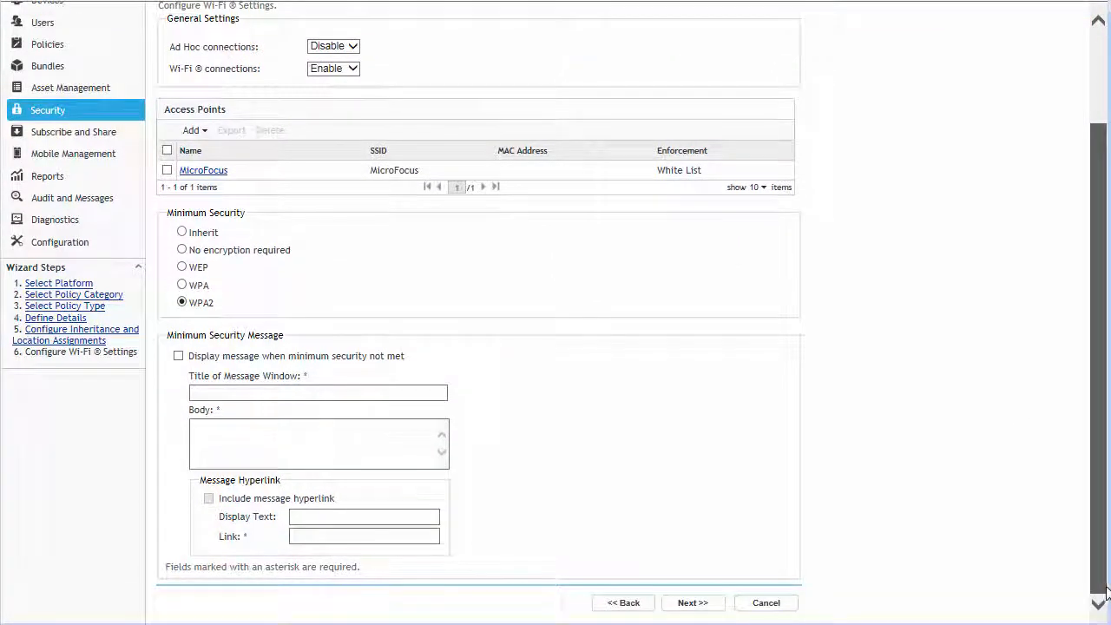
{"action": "left_click", "coordinate": [685, 609]}
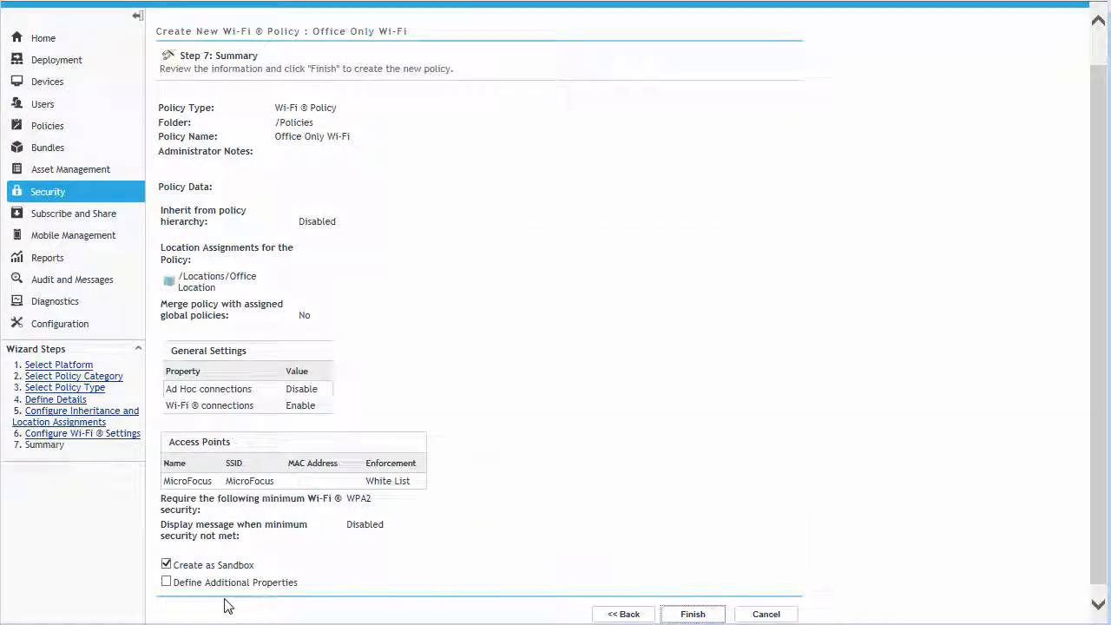
{"action": "left_click", "coordinate": [165, 583]}
{"action": "left_click", "coordinate": [692, 613]}
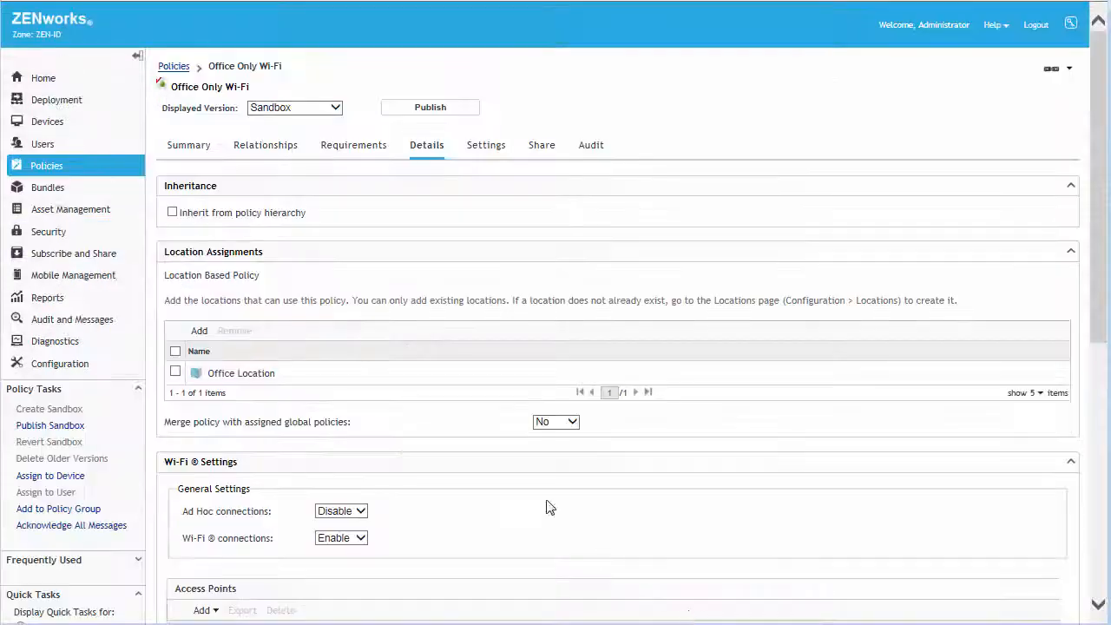
Step: Assign the Office Only Wi-Fi policy to the Corporate Office Devices group with User Precedence conflict resolution
{"action": "left_click", "coordinate": [256, 149]}
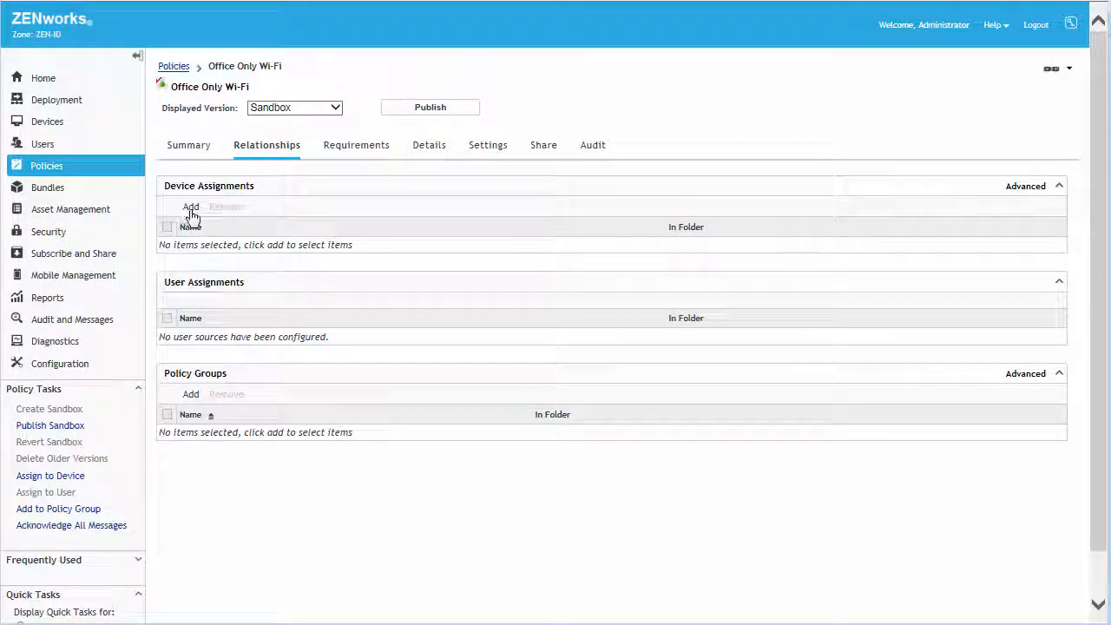
{"action": "left_click", "coordinate": [189, 210]}
{"action": "left_click", "coordinate": [310, 348]}
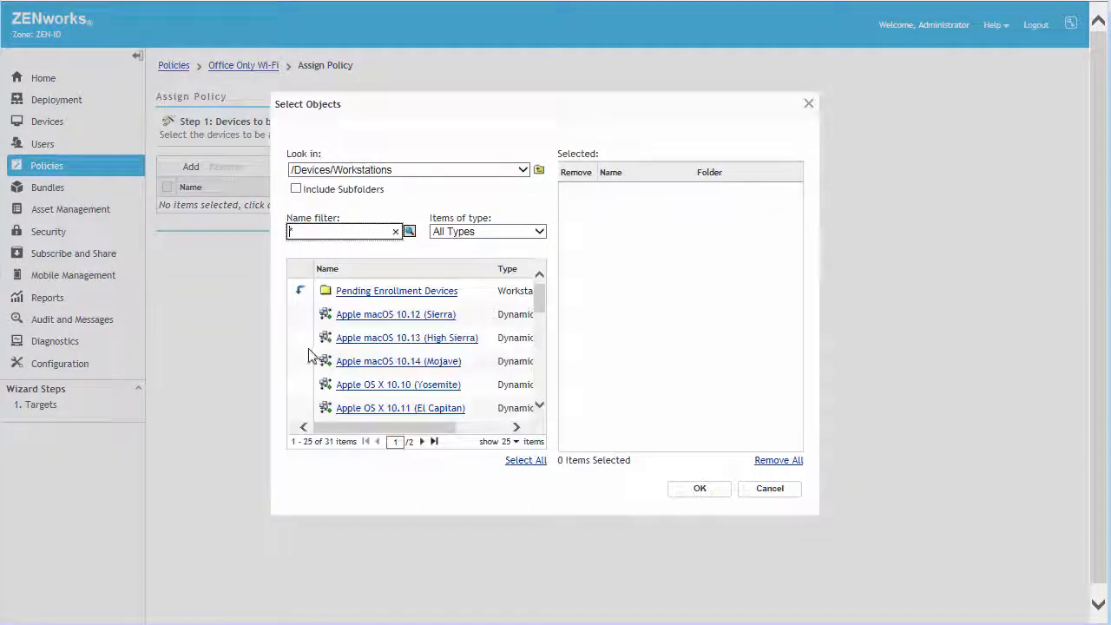
{"action": "left_click_drag", "start_coordinate": [539, 308], "coordinate": [538, 322]}
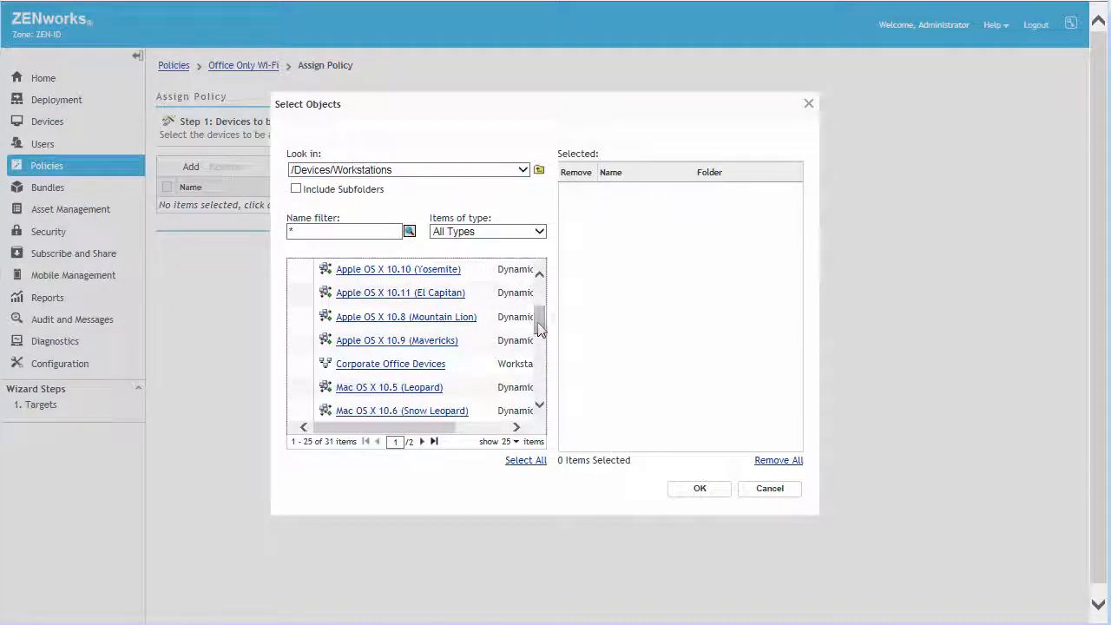
{"action": "left_click", "coordinate": [408, 362]}
{"action": "left_click", "coordinate": [699, 488]}
{"action": "left_click", "coordinate": [705, 258]}
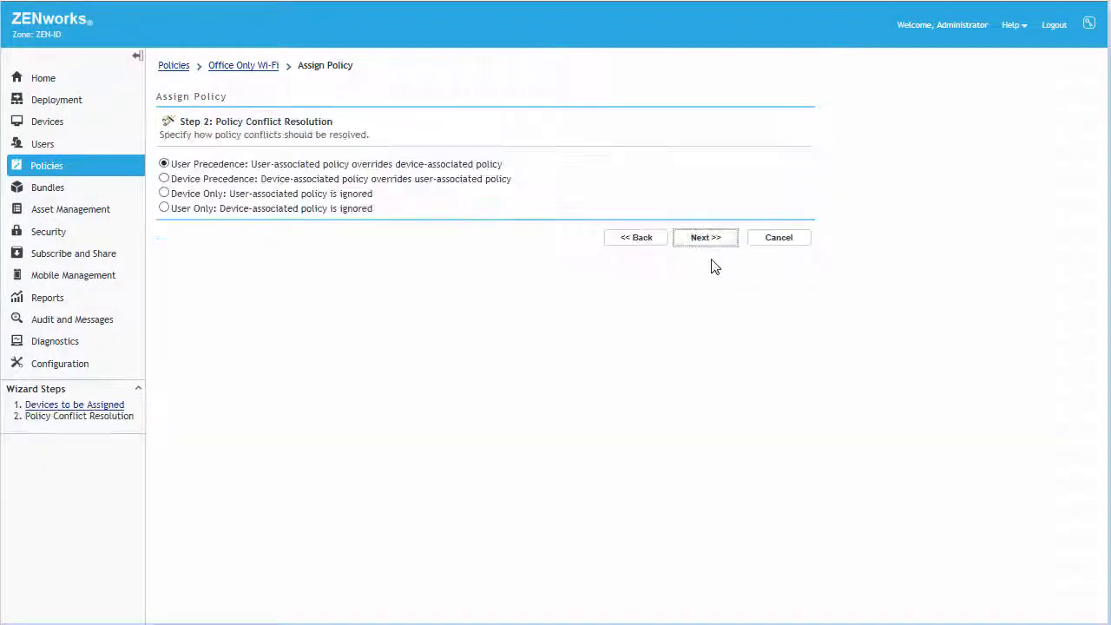
{"action": "left_click", "coordinate": [703, 238]}
{"action": "left_click", "coordinate": [175, 226]}
{"action": "left_click", "coordinate": [703, 260]}
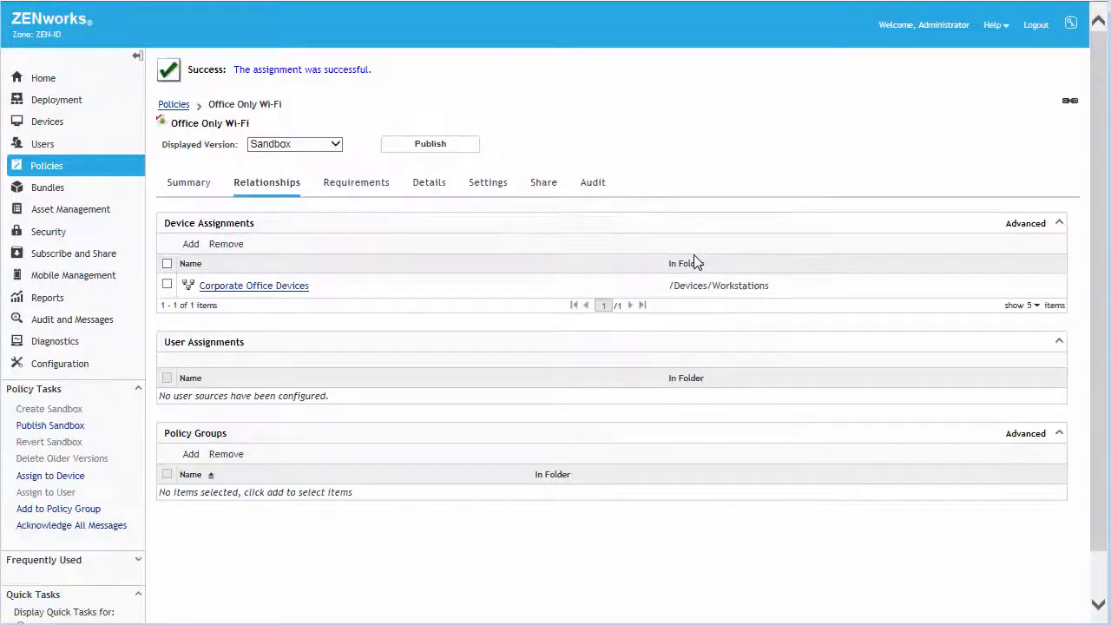
Step: Publish the sandboxes of all three policies as new versions
{"action": "left_click", "coordinate": [173, 106]}
{"action": "left_click", "coordinate": [168, 132]}
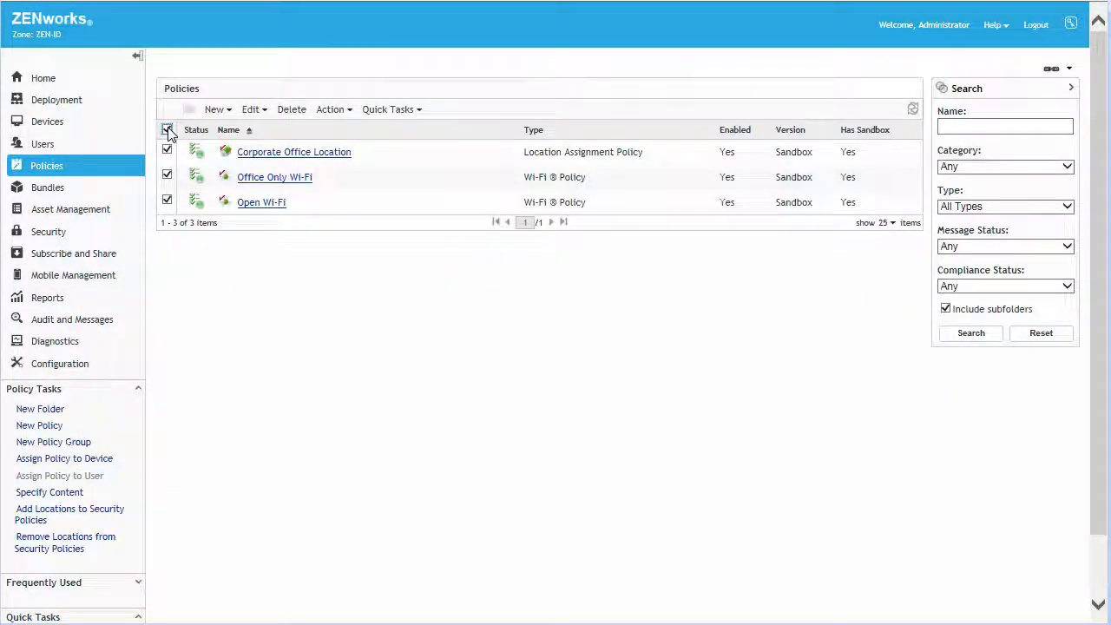
{"action": "left_click", "coordinate": [349, 113]}
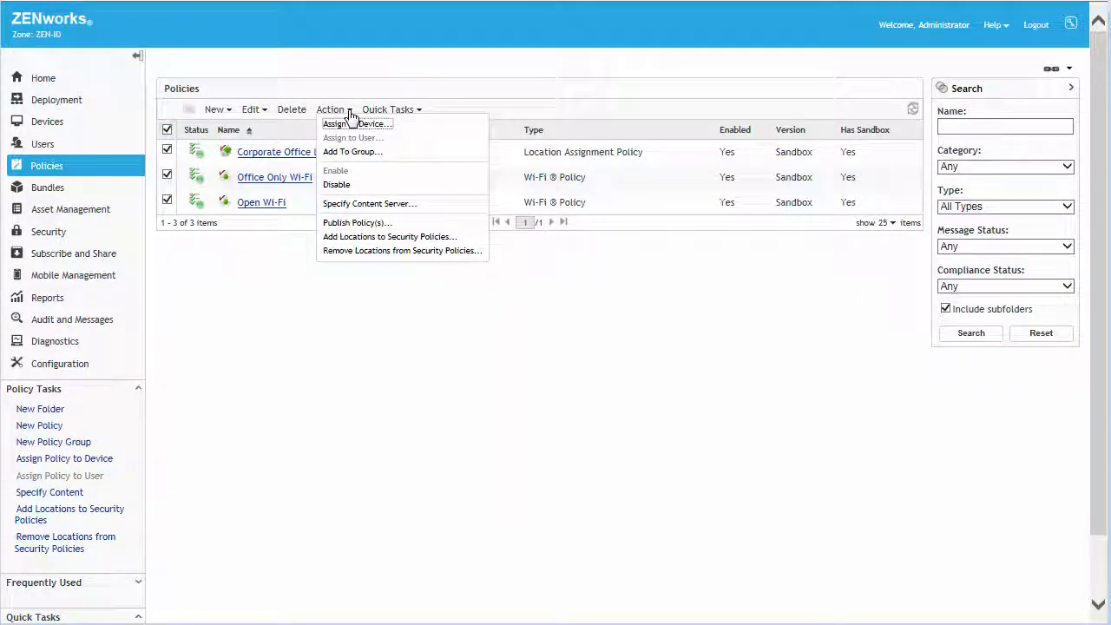
{"action": "left_click", "coordinate": [349, 223]}
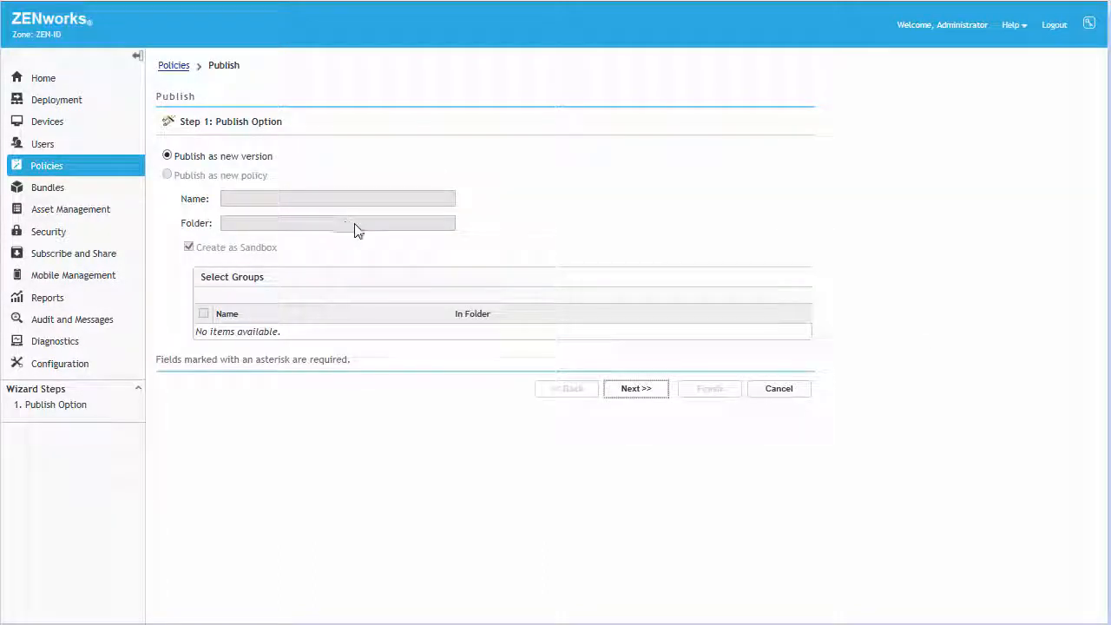
{"action": "left_click", "coordinate": [634, 392]}
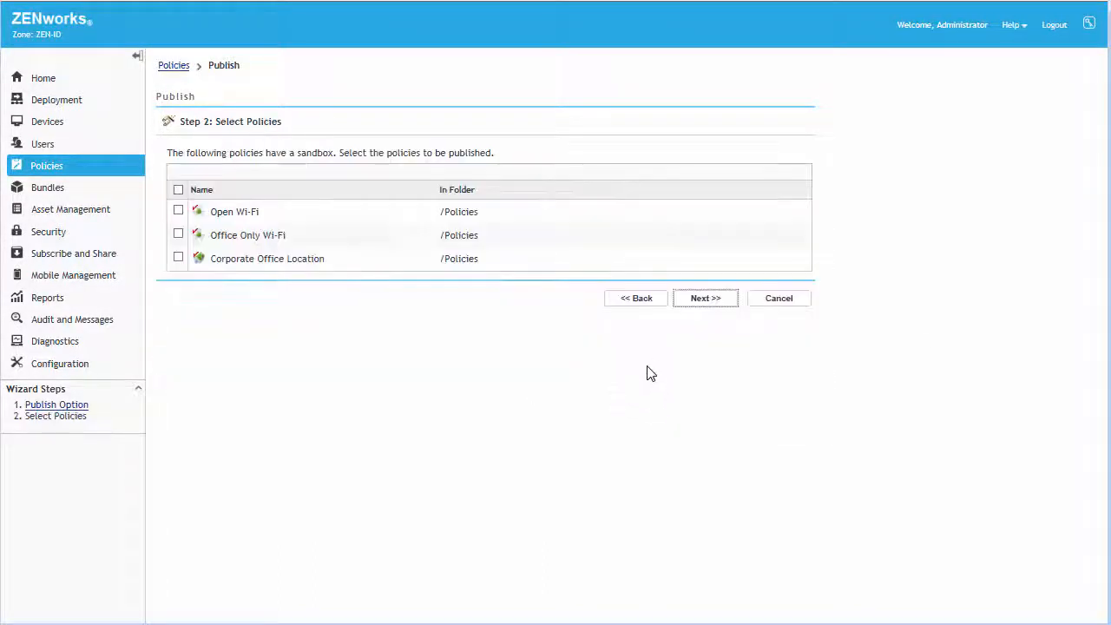
{"action": "left_click", "coordinate": [178, 189]}
{"action": "left_click", "coordinate": [707, 300]}
{"action": "left_click", "coordinate": [713, 355]}
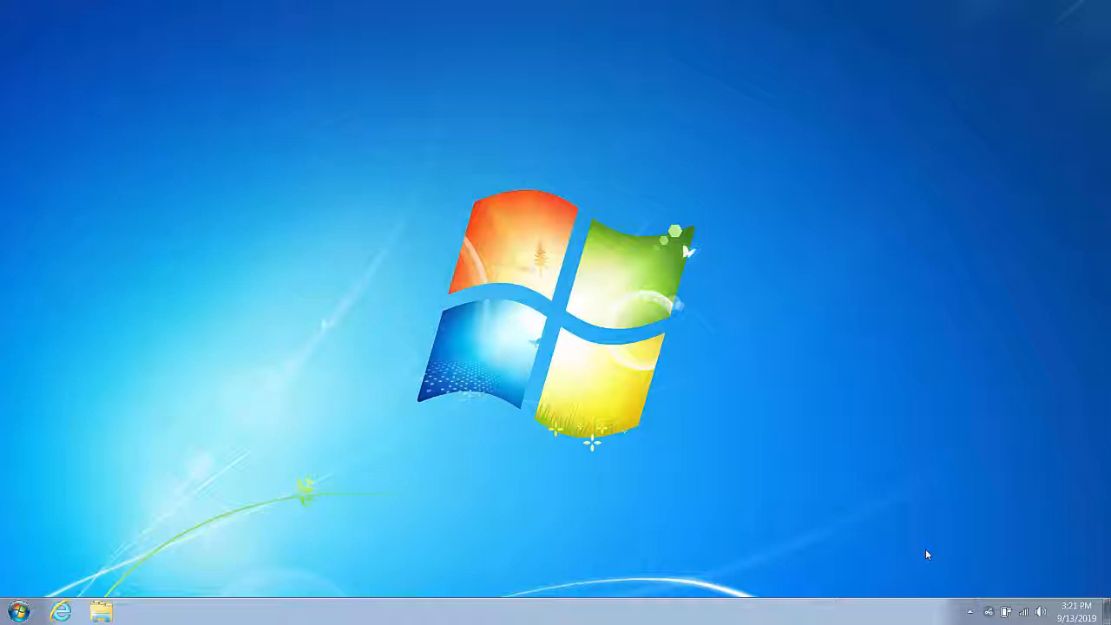
Step: On the Windows client, refresh the ZENworks agent and open the wireless network list
{"action": "right_click", "coordinate": [987, 611]}
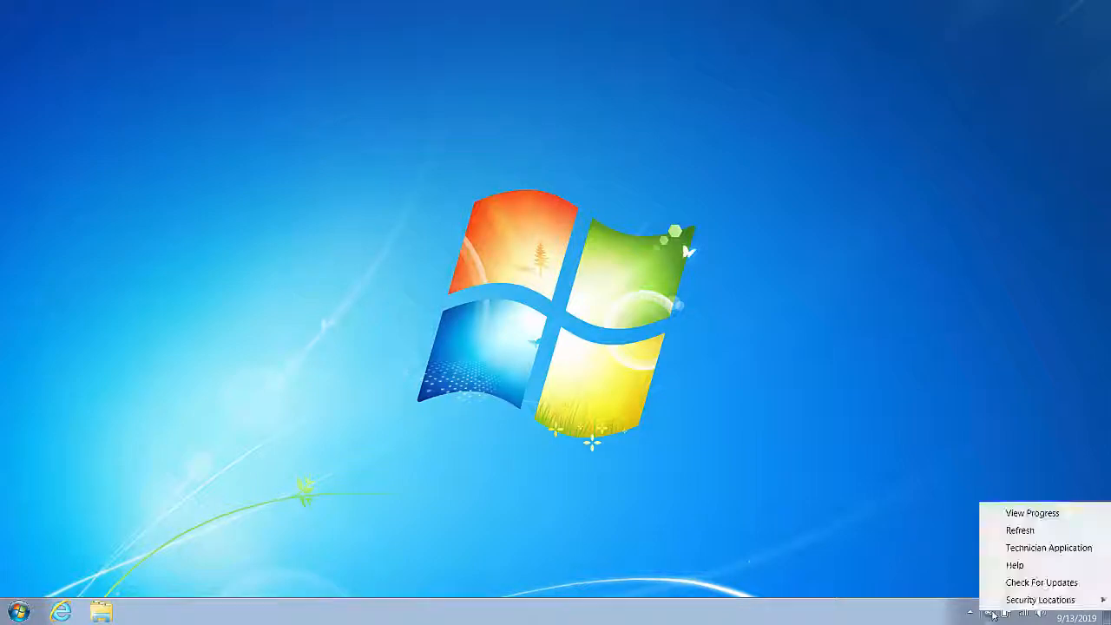
{"action": "left_click", "coordinate": [1037, 536]}
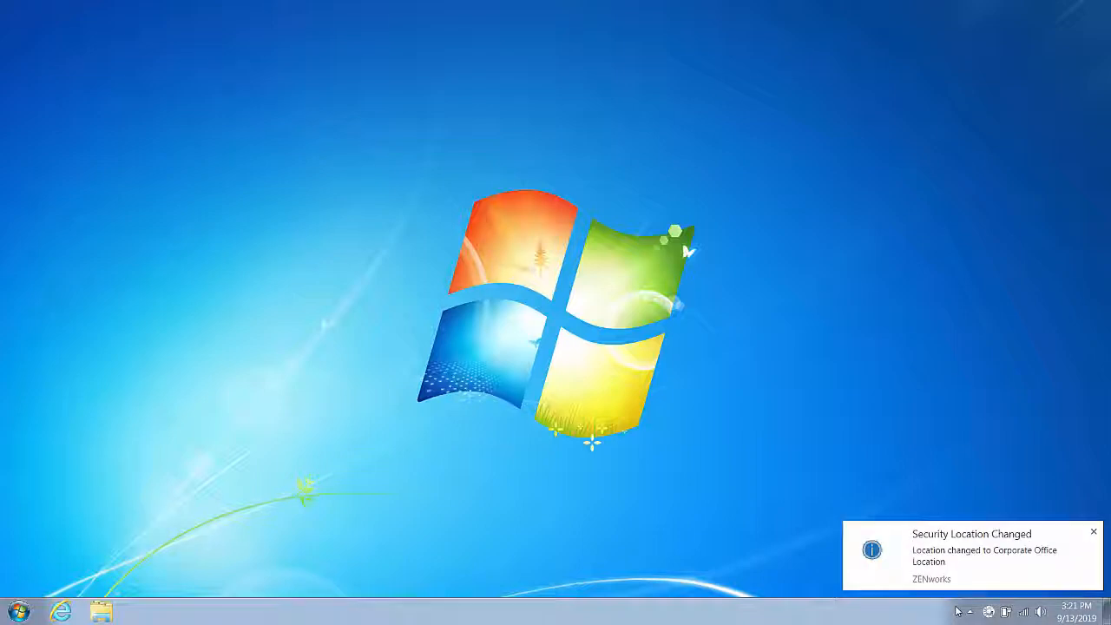
{"action": "left_click", "coordinate": [1026, 613]}
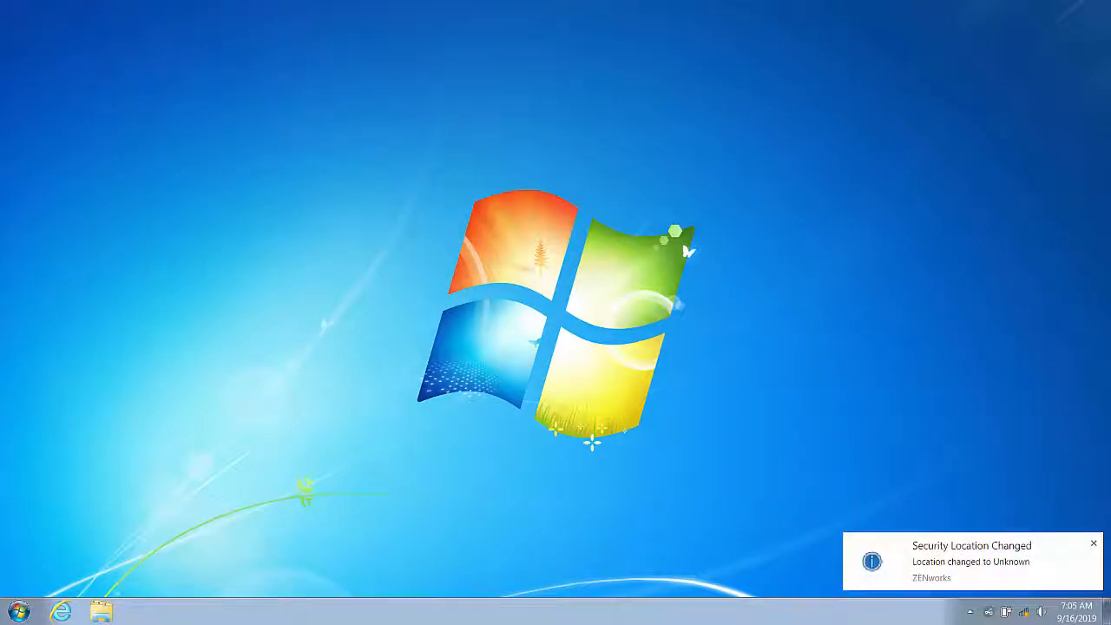
{"action": "left_click", "coordinate": [1023, 612]}
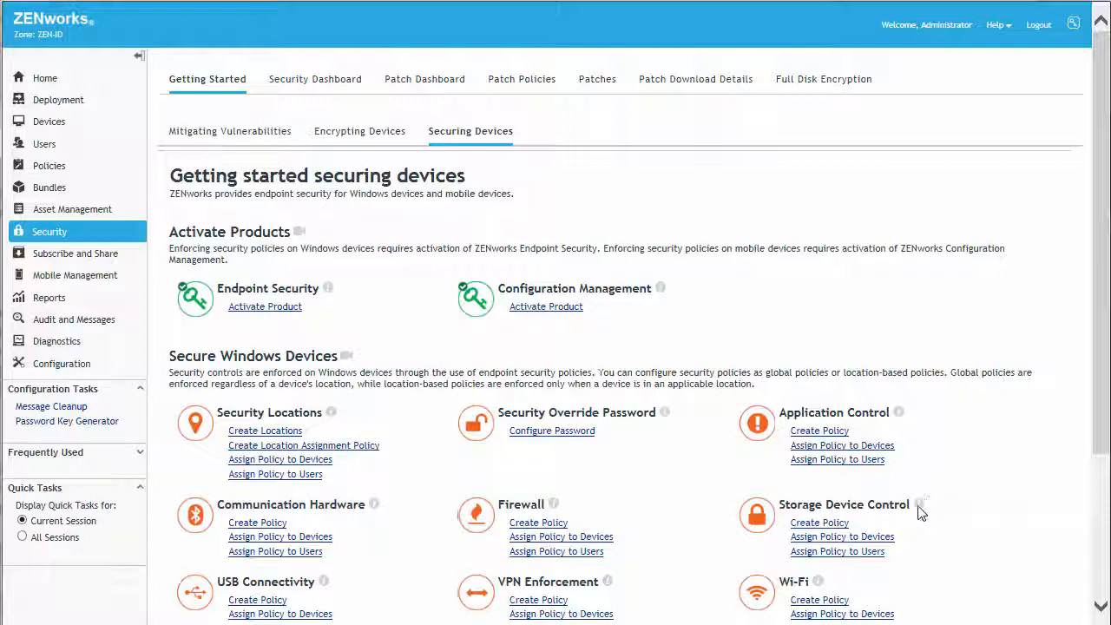
Step: Open the Learn more help for Storage Device Control
{"action": "mouse_move", "coordinate": [919, 506]}
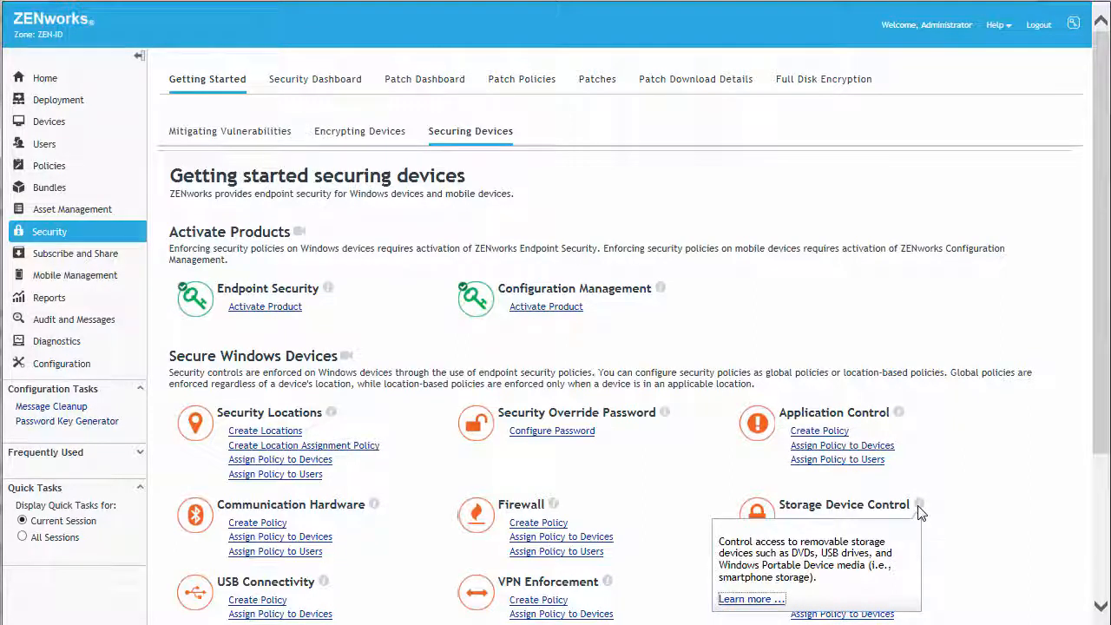
{"action": "left_click", "coordinate": [755, 600]}
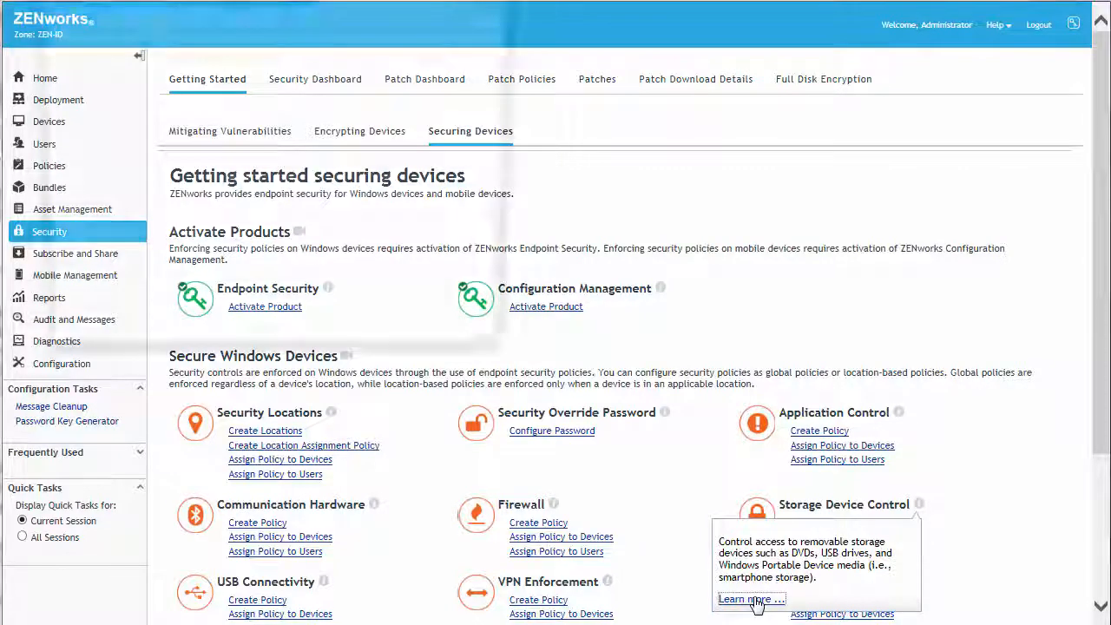